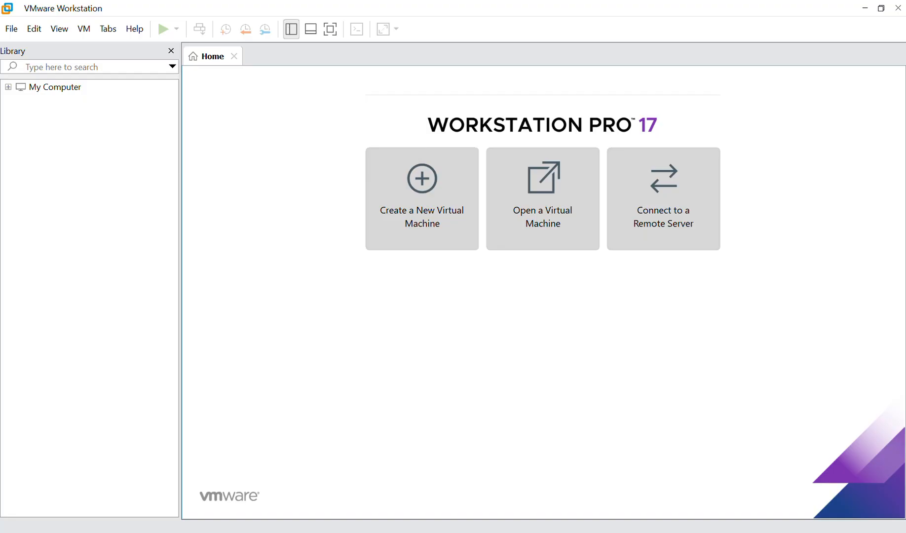
Bring forward the PowerPoint slide listing the Debian 13 on VMware installation steps, then minimize PowerPoint.
{"action": "mouse_move", "coordinate": [621, 532]}
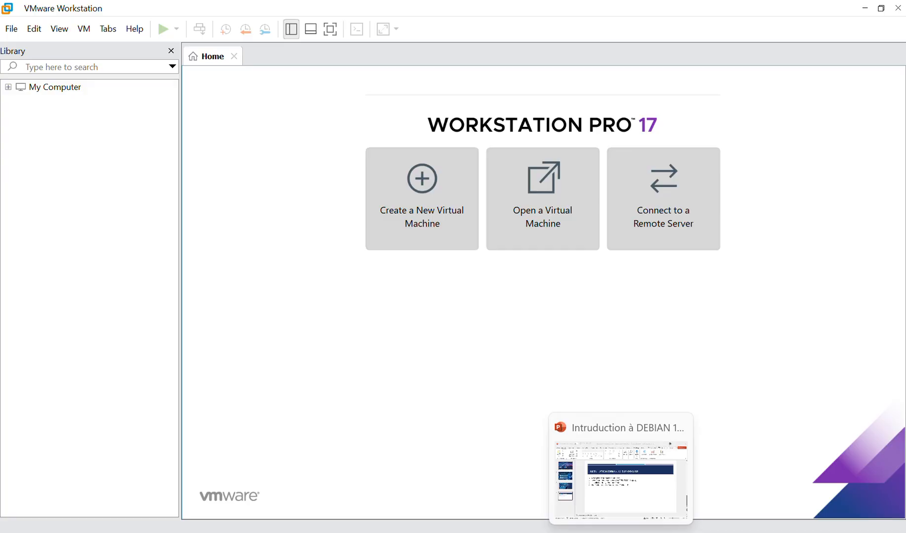
{"action": "left_click", "coordinate": [616, 476]}
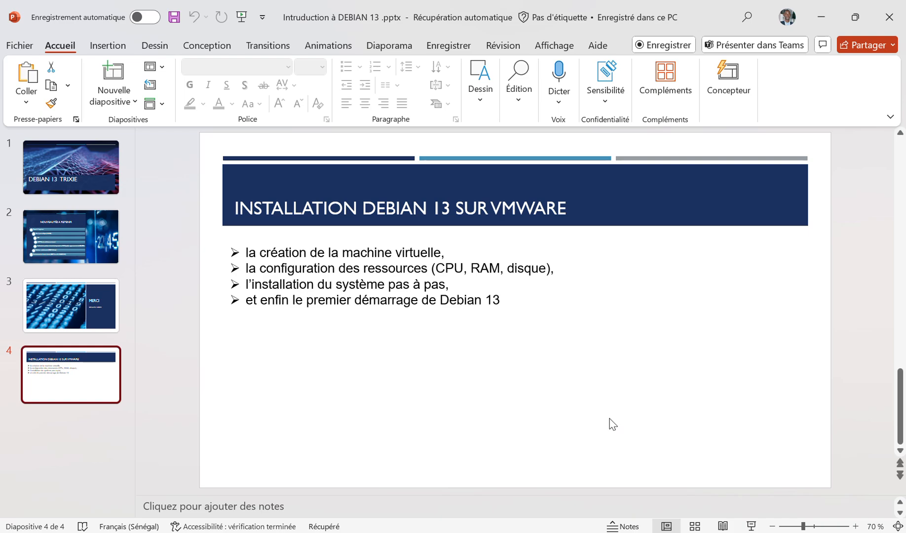
{"action": "left_click", "coordinate": [814, 24]}
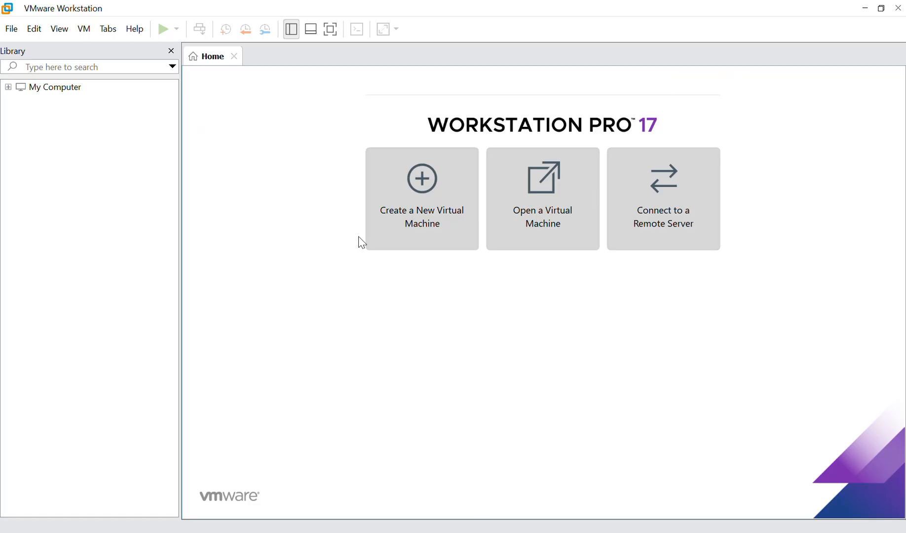
Start a typical new virtual machine using the debian-13.1.0-amd64-netinst ISO as the installer disc image.
{"action": "left_click", "coordinate": [434, 228]}
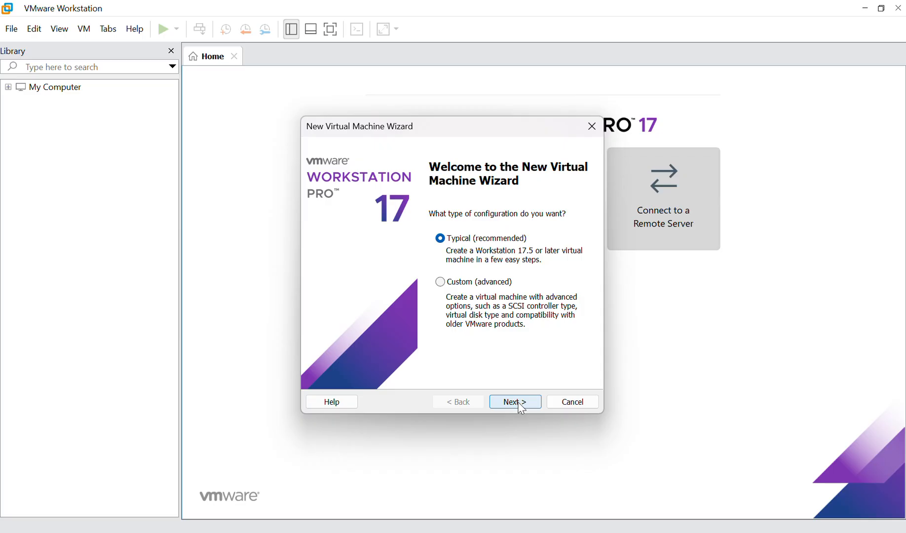
{"action": "left_click", "coordinate": [517, 401]}
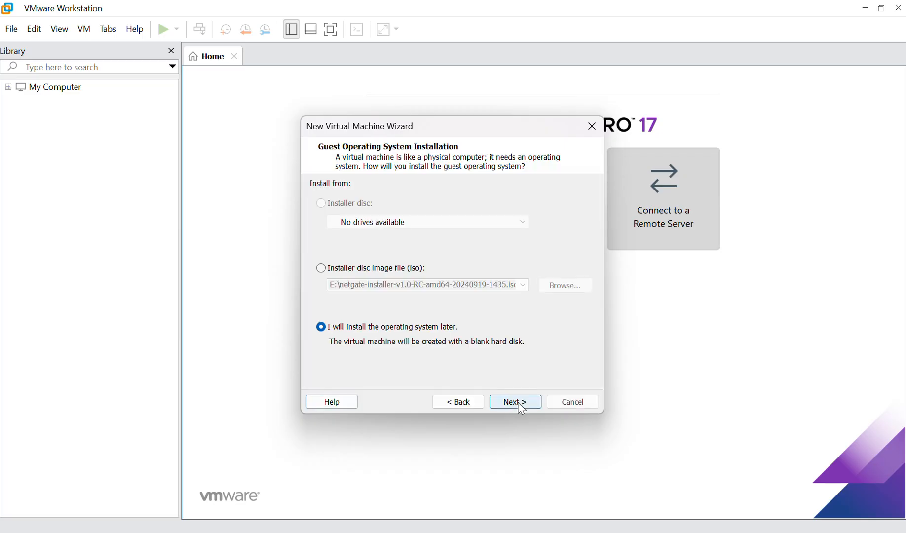
{"action": "left_click", "coordinate": [402, 269]}
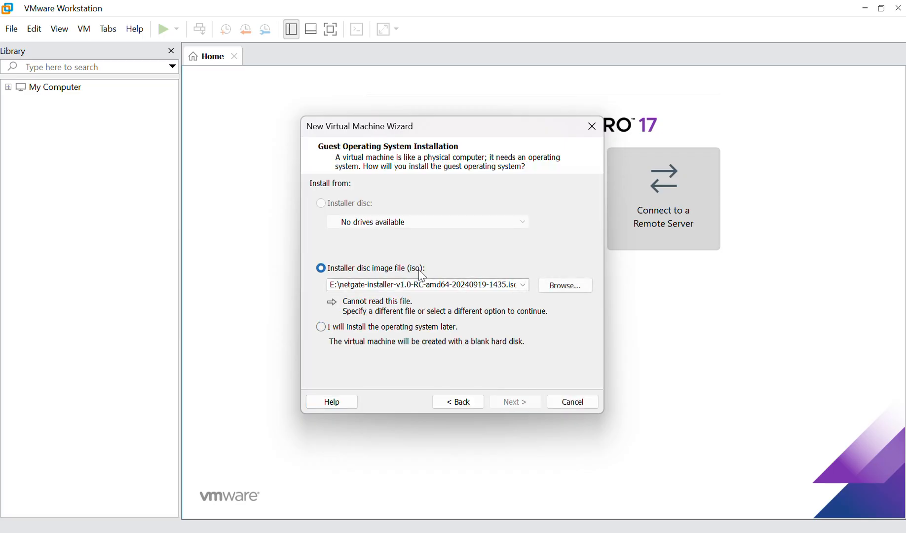
{"action": "left_click", "coordinate": [566, 289]}
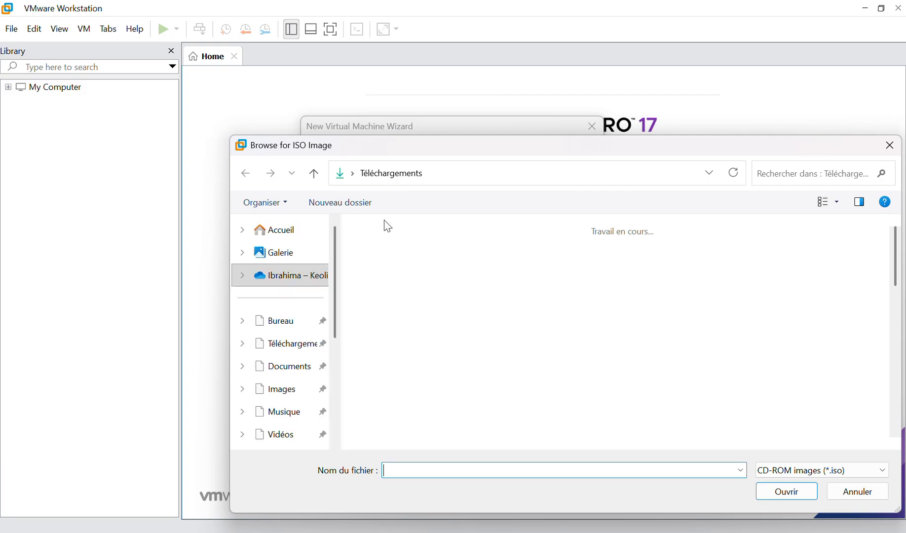
{"action": "left_click", "coordinate": [457, 270]}
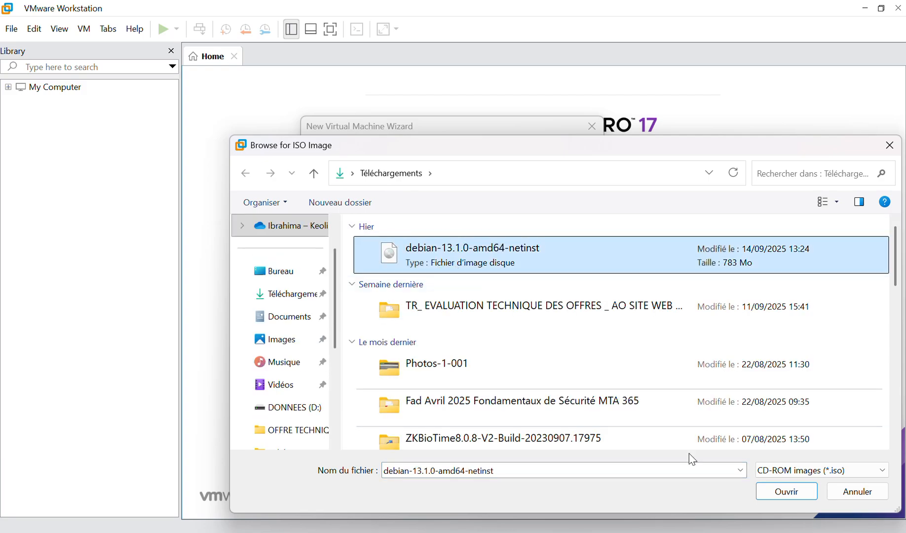
{"action": "left_click", "coordinate": [776, 496]}
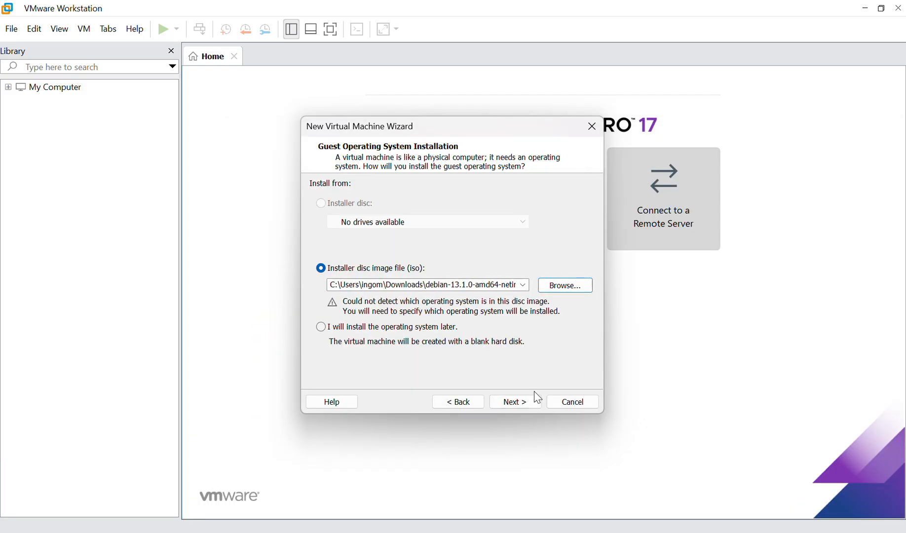
{"action": "left_click", "coordinate": [514, 400]}
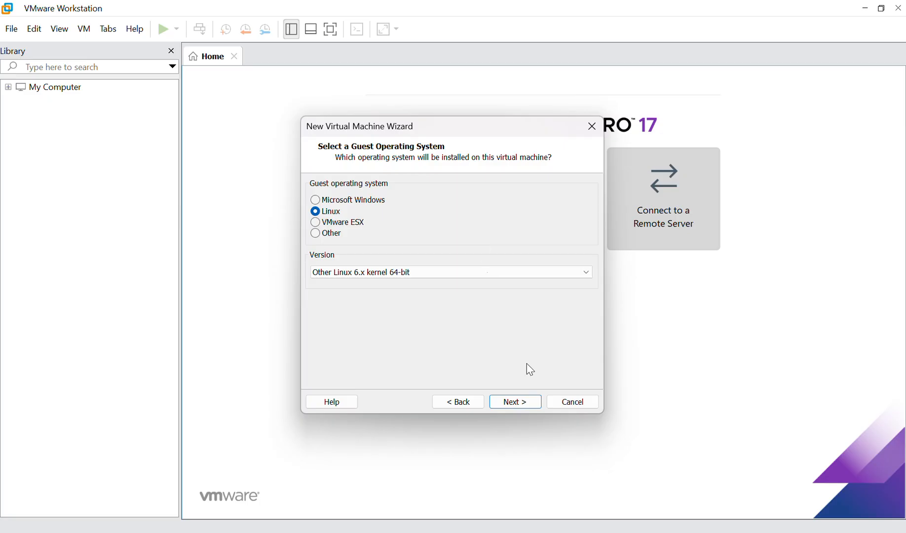
Name the virtual machine DEBIAN 13, clearing the default name and location path.
{"action": "left_click", "coordinate": [526, 402]}
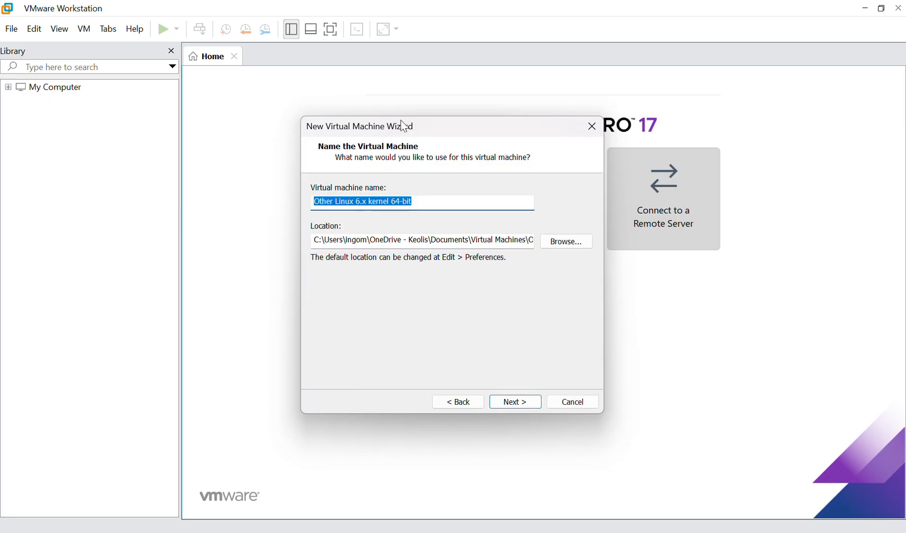
{"action": "left_click", "coordinate": [473, 237]}
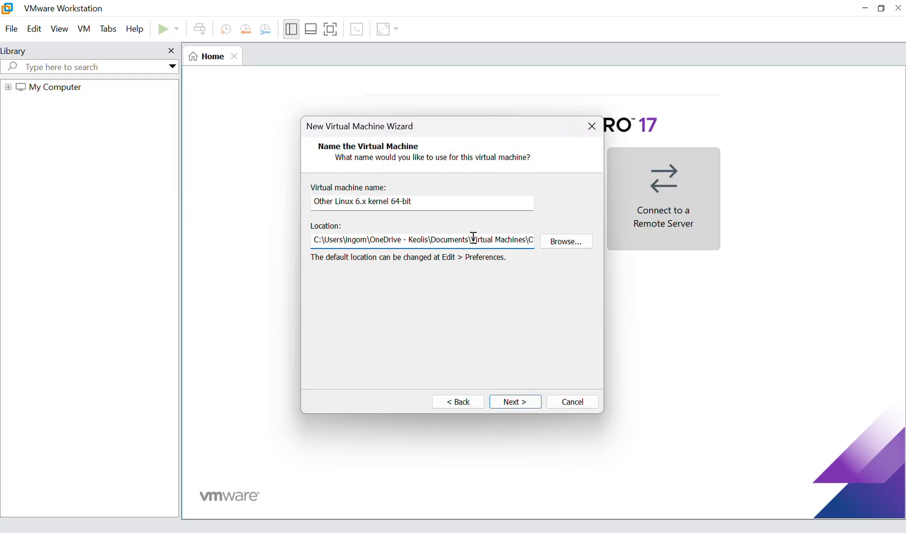
{"action": "key", "text": "ctrl+a"}
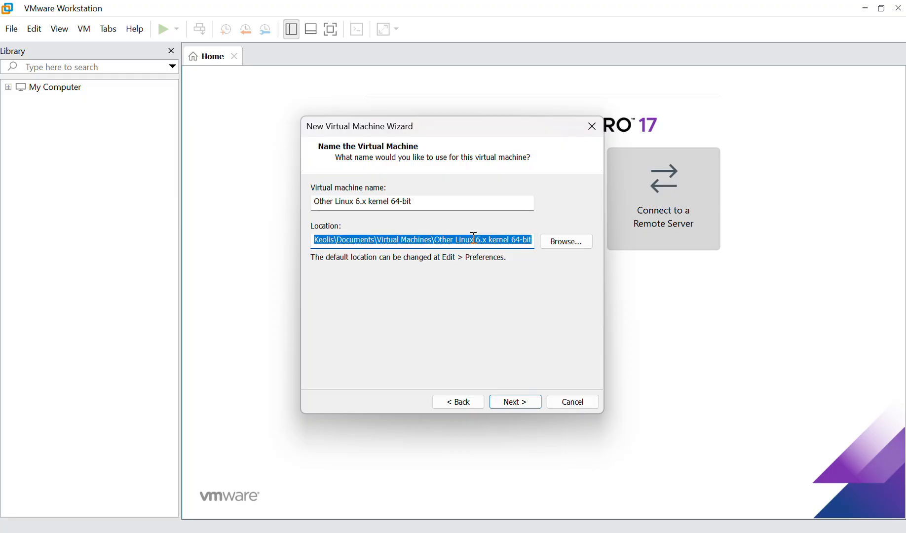
{"action": "key", "text": "BackSpace"}
{"action": "left_click_drag", "start_coordinate": [441, 205], "coordinate": [306, 205]}
{"action": "key", "text": "BackSpace"}
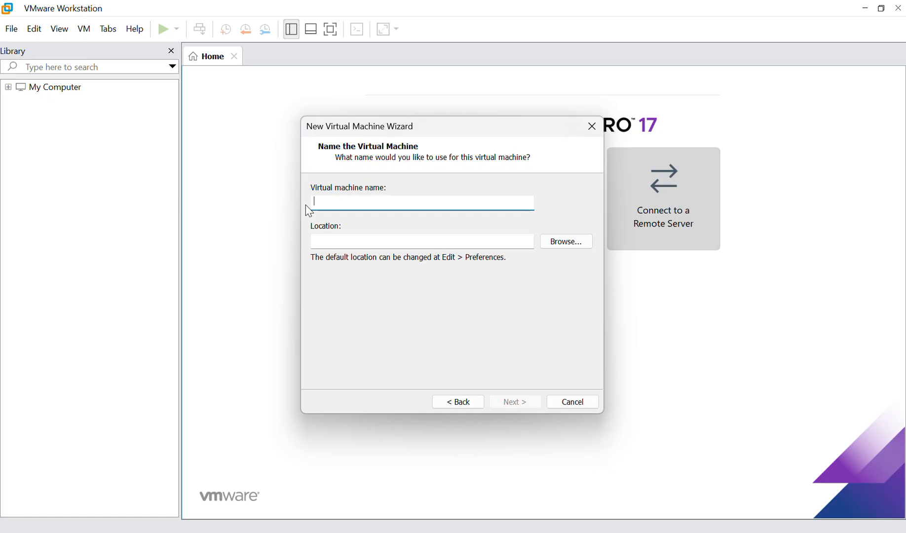
{"action": "type", "text": "DEBIA"}
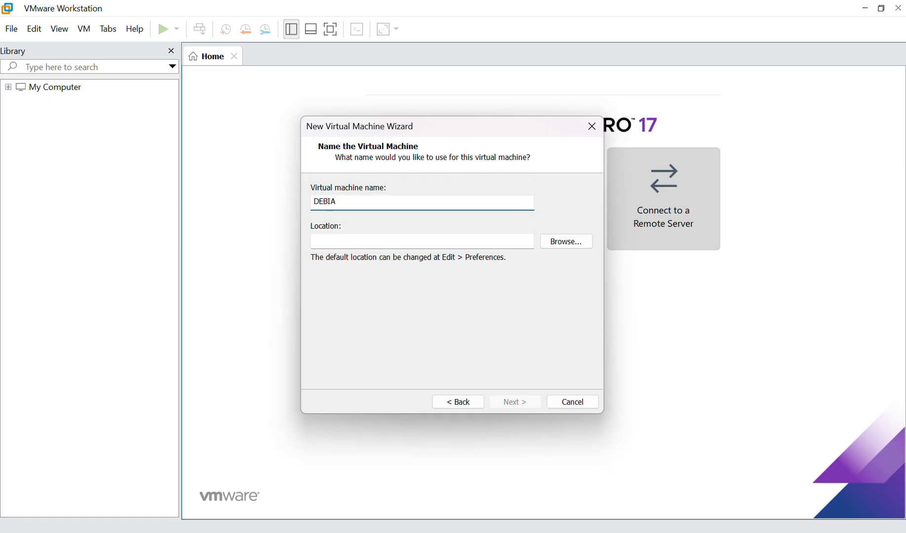
{"action": "type", "text": "N 13"}
Set the storage location to the Ddebian 13 folder on the DONNEES (D:) drive.
{"action": "left_click", "coordinate": [576, 243]}
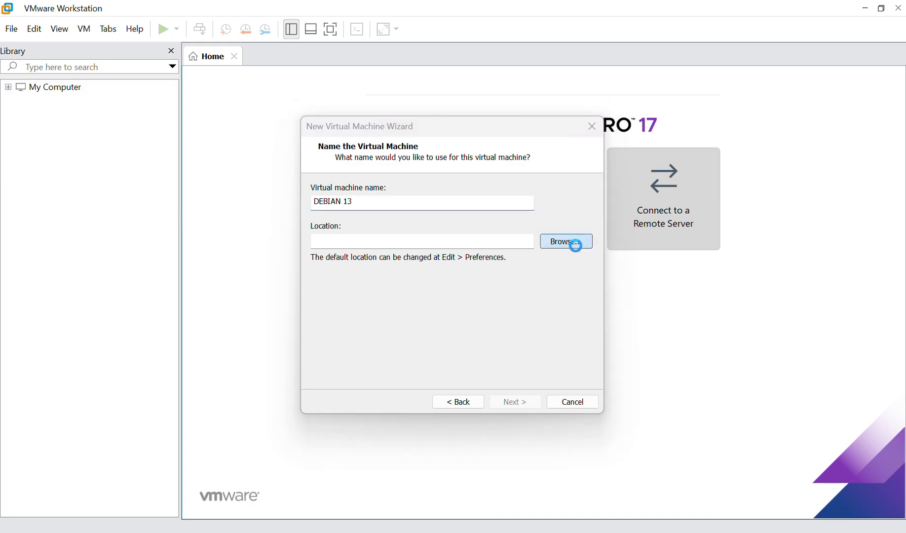
{"action": "scroll", "coordinate": [453, 275], "scroll_direction": "down", "scroll_amount": 1}
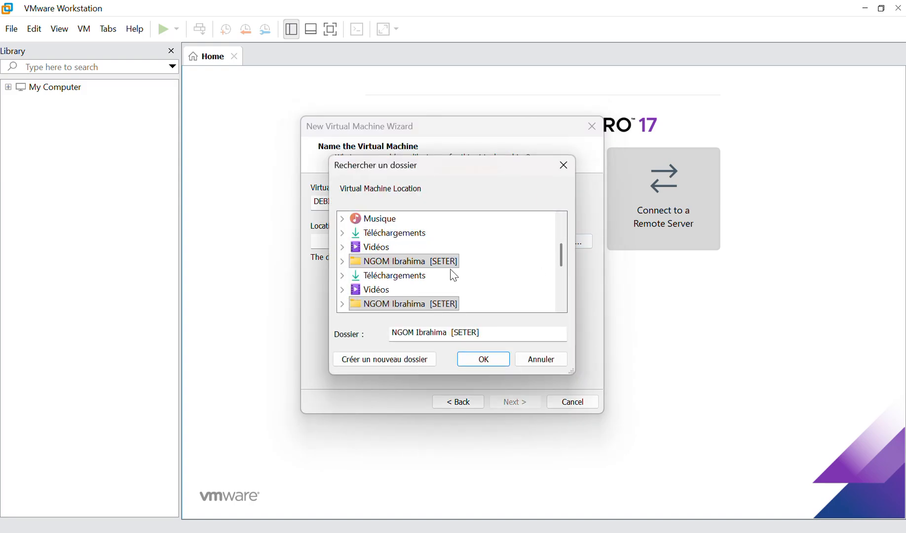
{"action": "mouse_move", "coordinate": [561, 257]}
{"action": "left_mouse_down"}
{"action": "mouse_move", "coordinate": [570, 292]}
{"action": "mouse_move", "coordinate": [561, 262]}
{"action": "left_mouse_up"}
{"action": "left_click", "coordinate": [342, 262]}
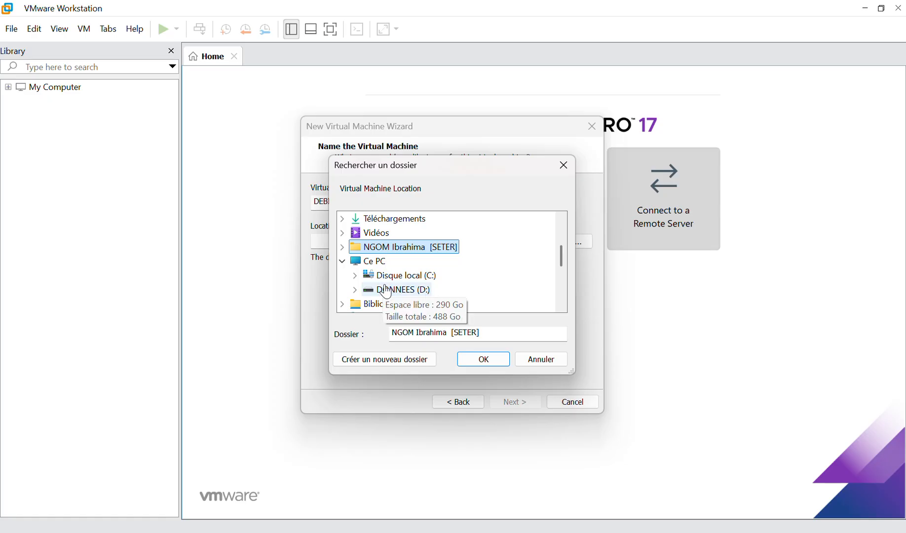
{"action": "double_click", "coordinate": [385, 288]}
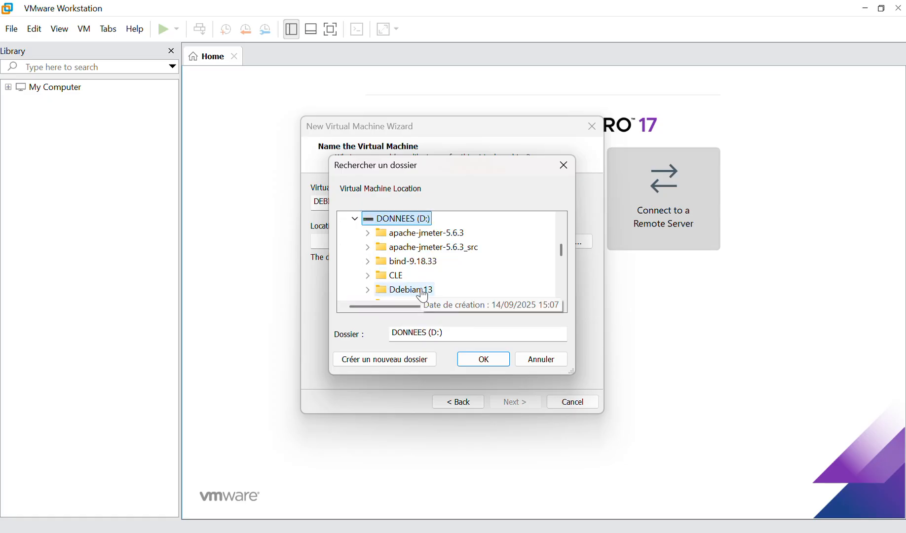
{"action": "left_click", "coordinate": [386, 290]}
{"action": "left_click", "coordinate": [484, 360]}
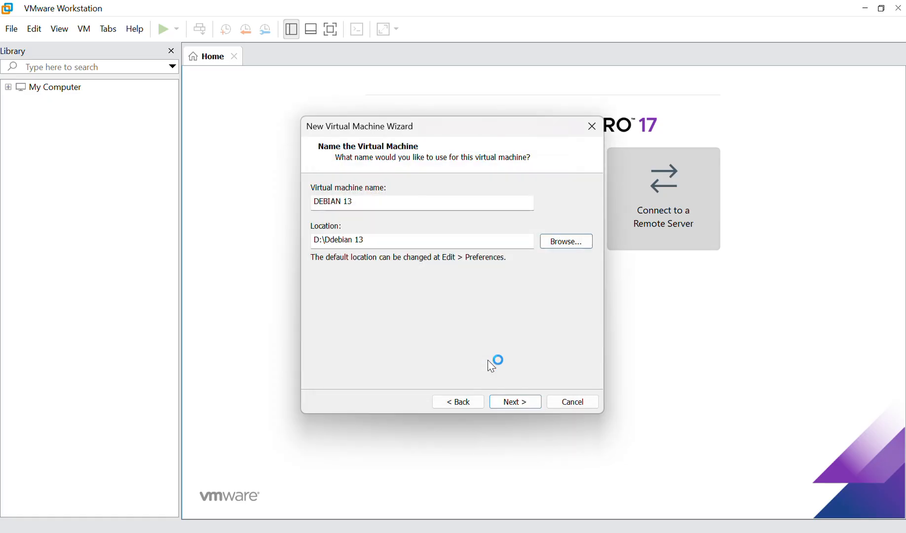
Accept the 8 GB split virtual disk and finish creating the machine.
{"action": "left_click", "coordinate": [518, 402]}
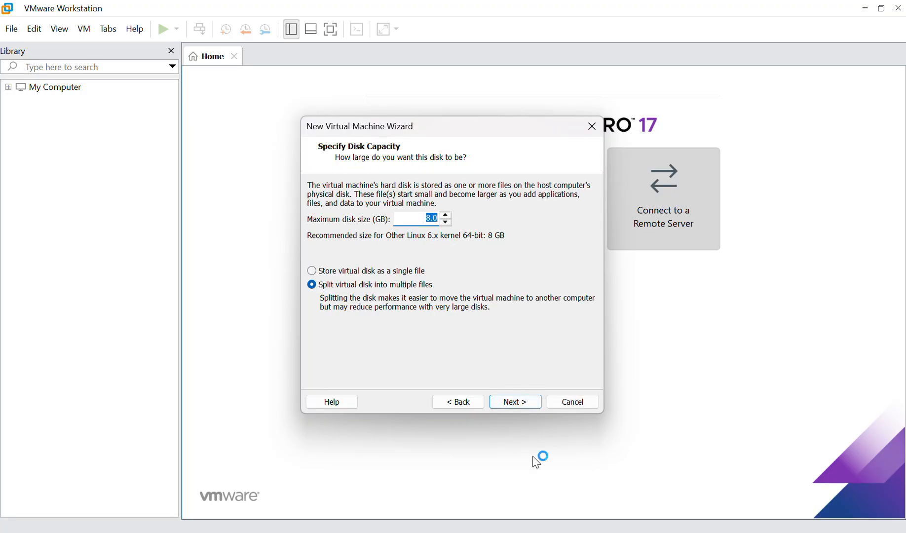
{"action": "left_click", "coordinate": [518, 402]}
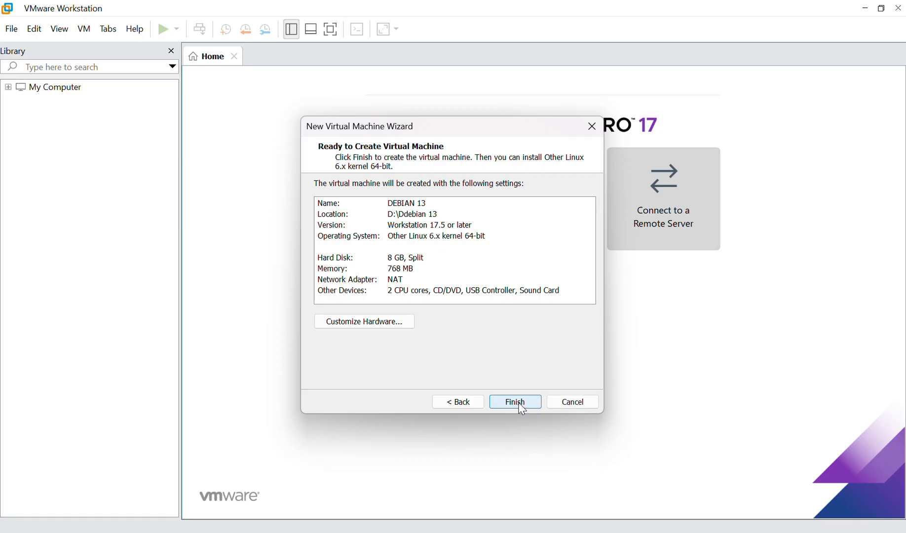
{"action": "left_click", "coordinate": [521, 409]}
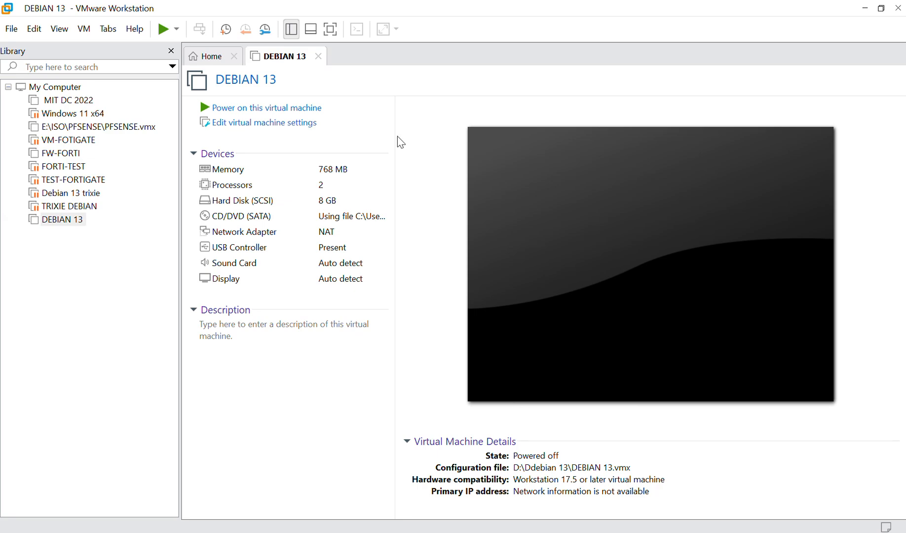
In the DEBIAN 13 hardware settings, raise the memory to 4096 MB.
{"action": "left_click", "coordinate": [312, 121]}
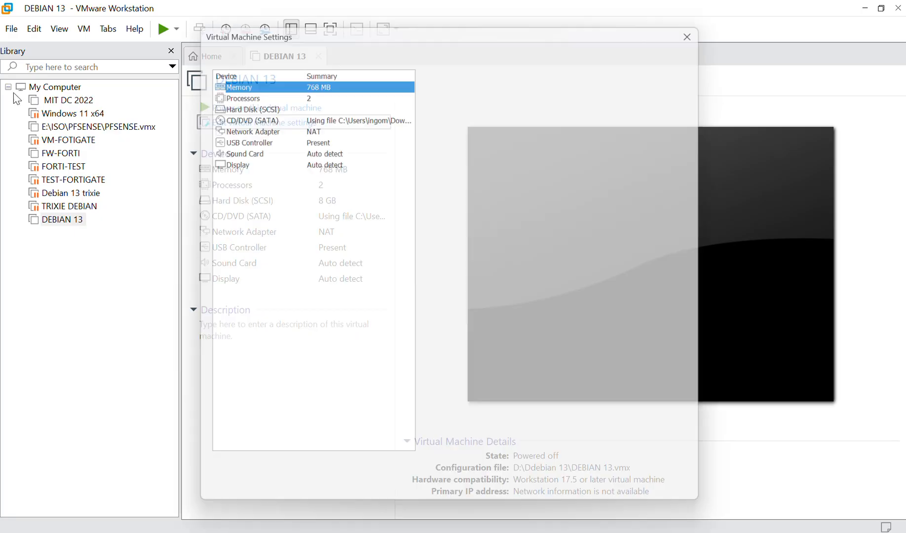
{"action": "left_click", "coordinate": [315, 124]}
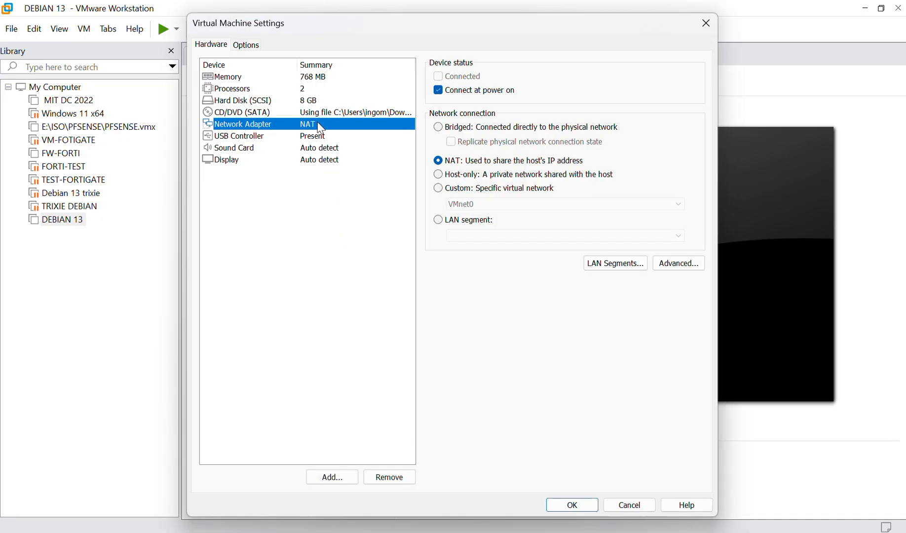
{"action": "left_click", "coordinate": [298, 80]}
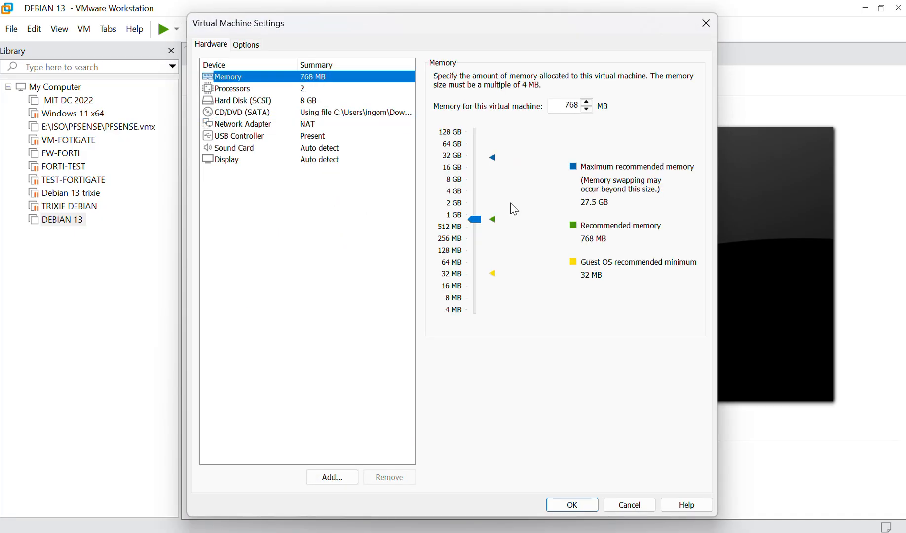
{"action": "left_click", "coordinate": [476, 198]}
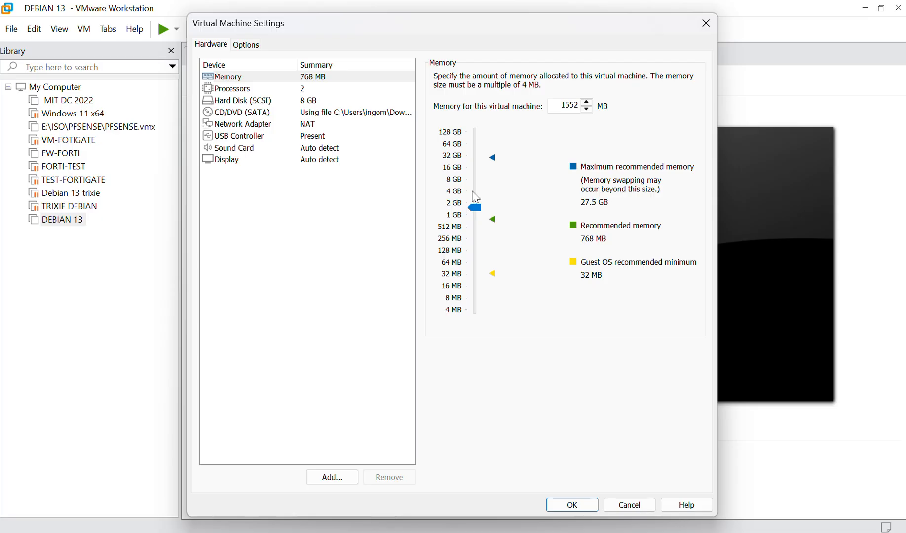
{"action": "left_click", "coordinate": [476, 198]}
{"action": "left_click", "coordinate": [475, 198]}
{"action": "left_click", "coordinate": [476, 198]}
{"action": "left_click", "coordinate": [476, 198]}
{"action": "left_click", "coordinate": [475, 198]}
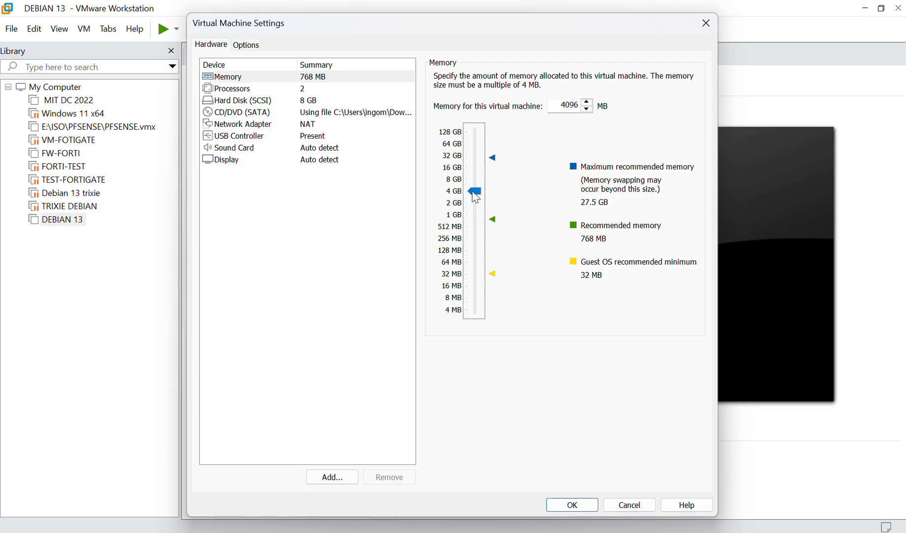
Expand the virtual hard disk to 30 GB and save the settings.
{"action": "left_click", "coordinate": [314, 101]}
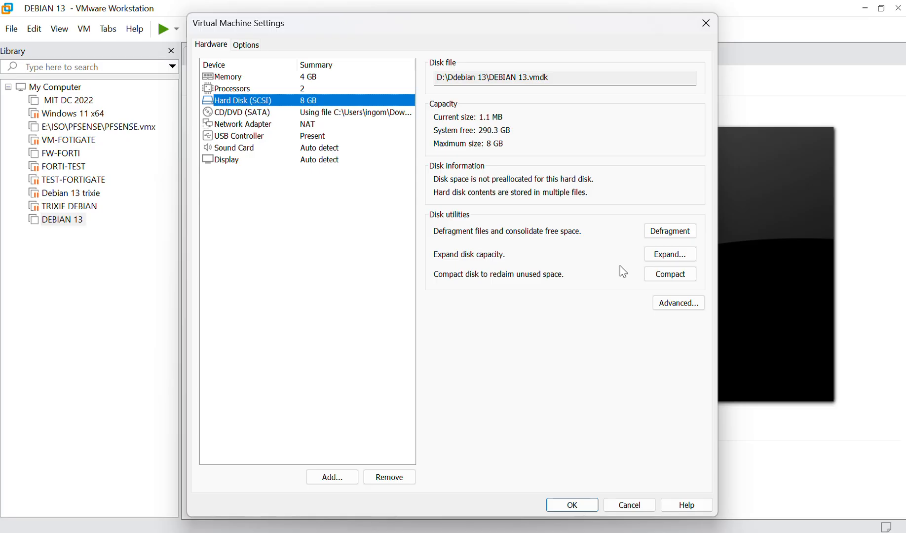
{"action": "left_click", "coordinate": [674, 257]}
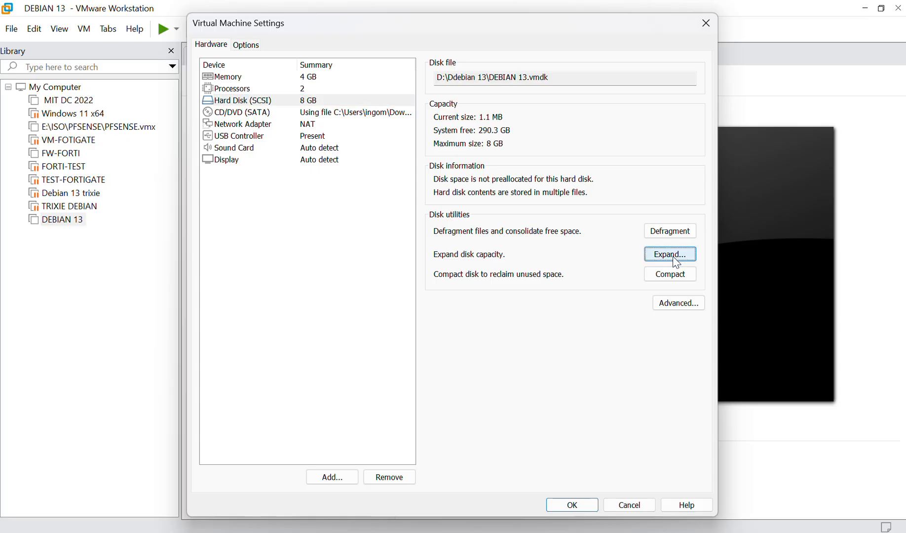
{"action": "type", "text": "30"}
{"action": "left_click", "coordinate": [436, 321]}
{"action": "left_click", "coordinate": [543, 294]}
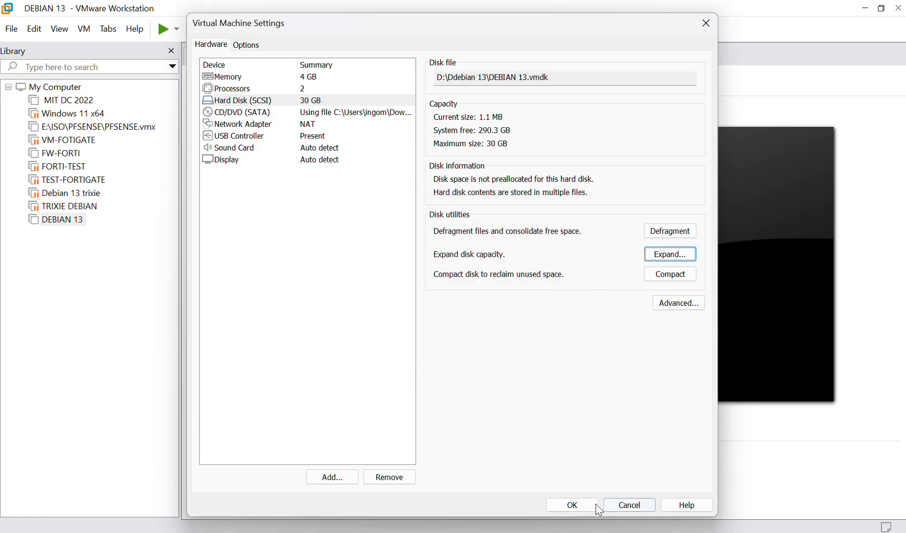
{"action": "left_click", "coordinate": [586, 506]}
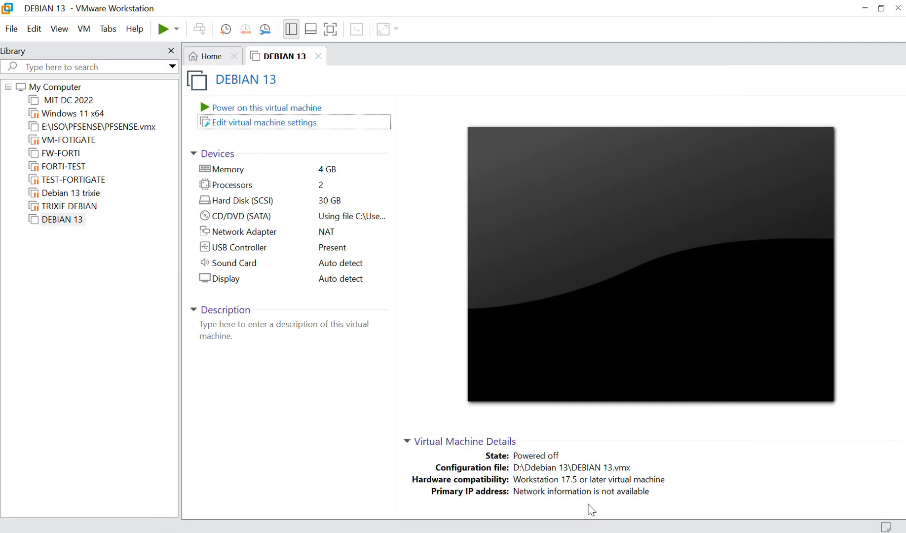
Power on DEBIAN 13, dismissing the mitigations hint and guest notice, and focus the VM console.
{"action": "left_click", "coordinate": [8, 87]}
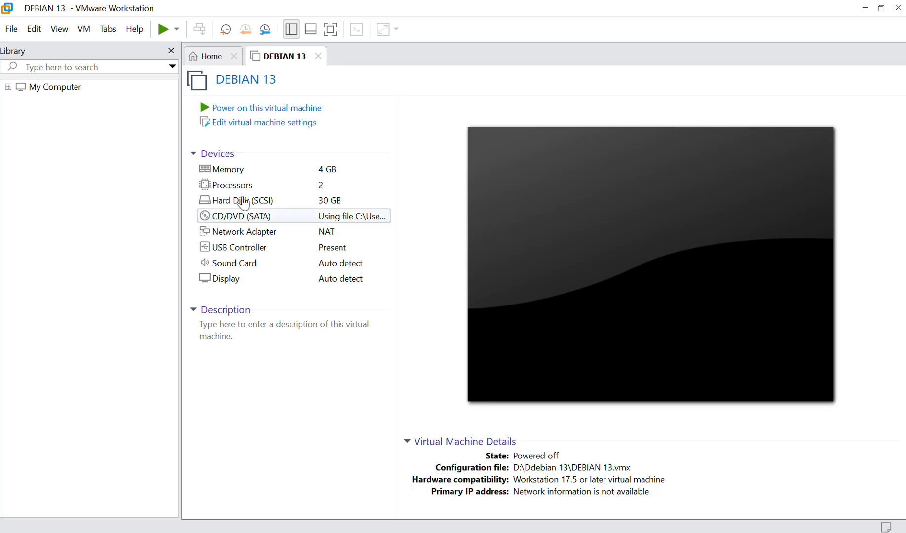
{"action": "left_click", "coordinate": [299, 111]}
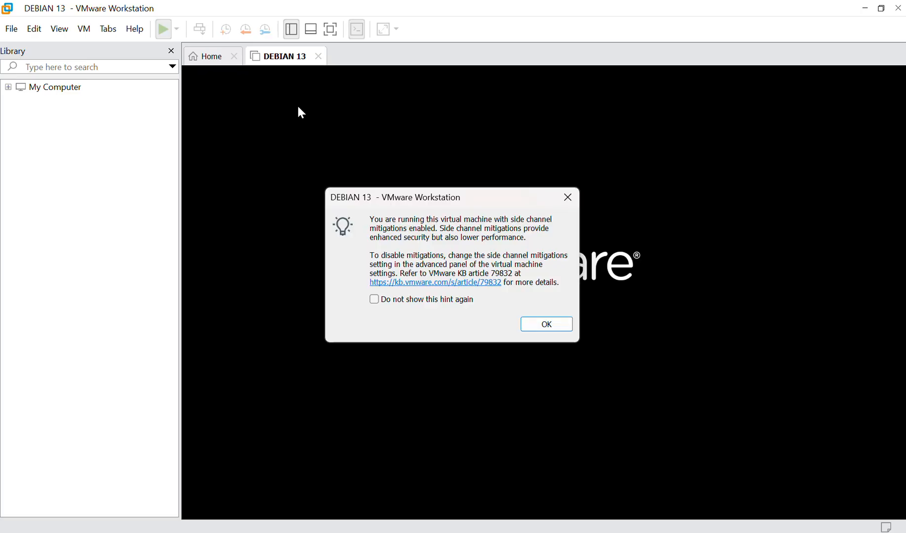
{"action": "left_click", "coordinate": [542, 324]}
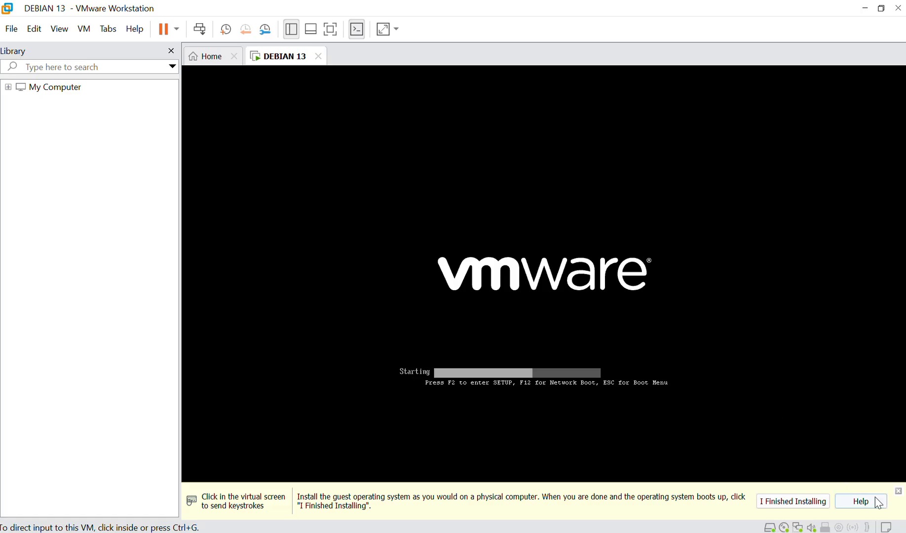
{"action": "left_click", "coordinate": [897, 492]}
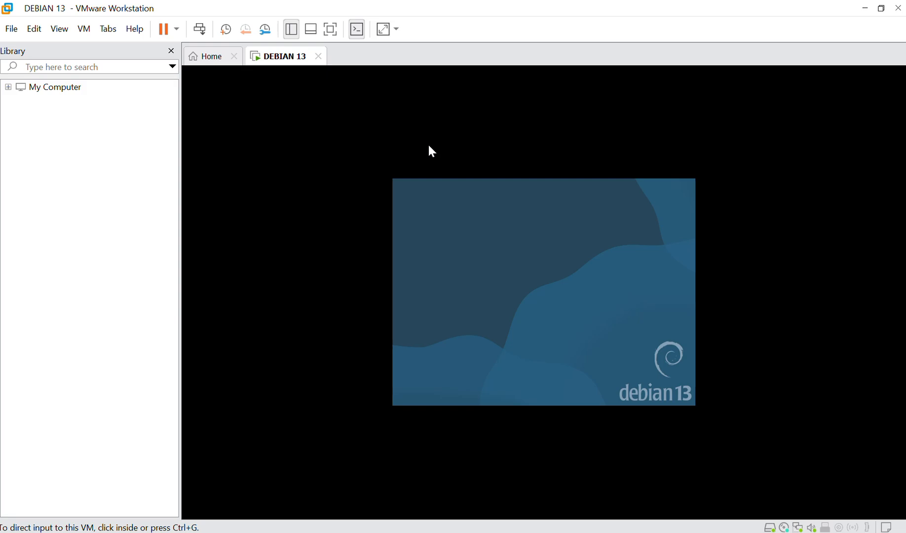
{"action": "left_click", "coordinate": [534, 246]}
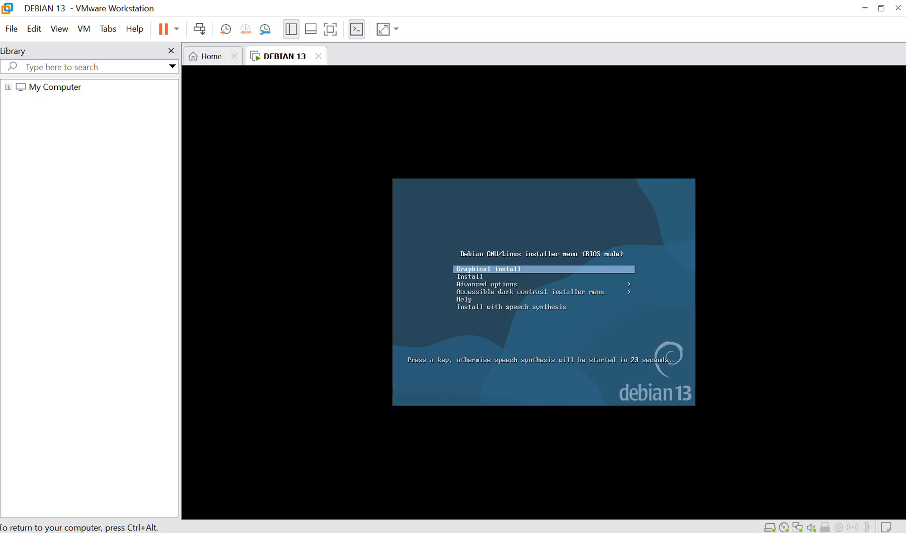
Start the Debian graphical install and choose French as the language.
{"action": "key", "text": "Return"}
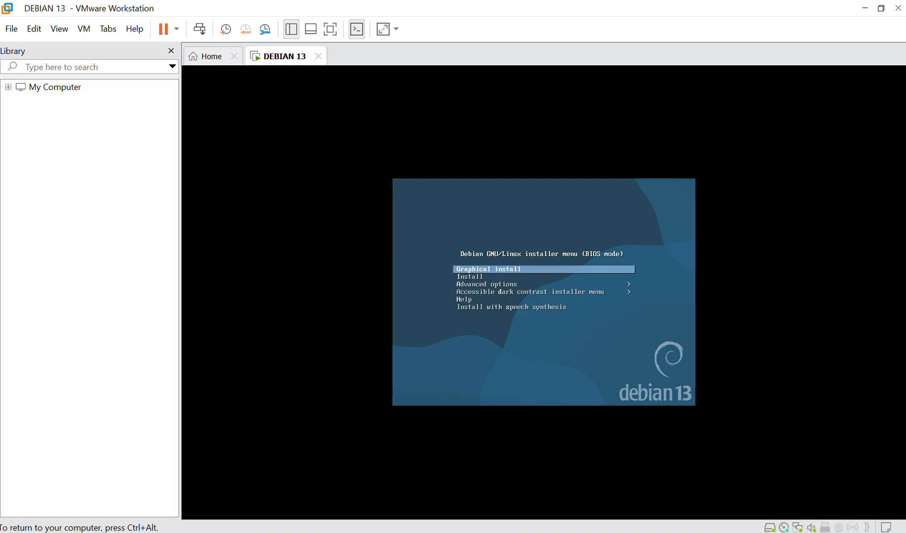
{"action": "key", "text": "Return"}
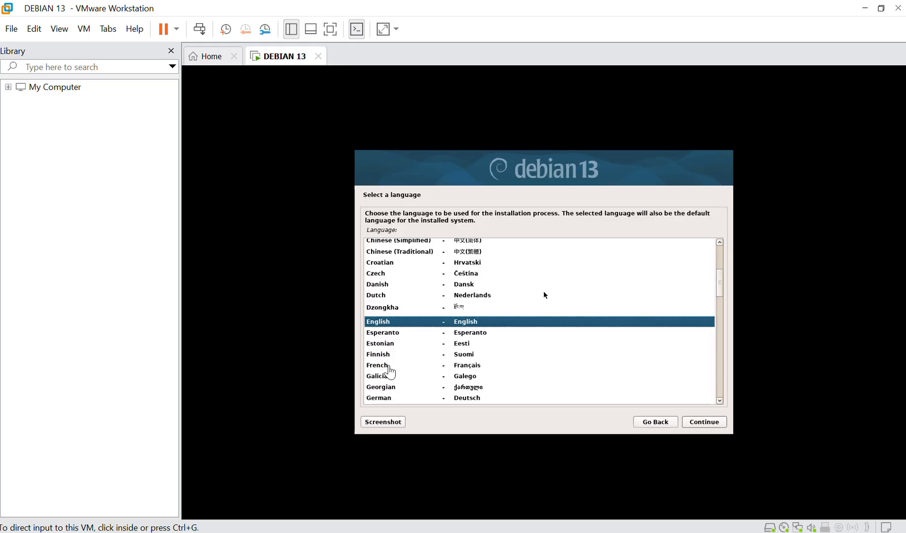
{"action": "left_click", "coordinate": [389, 366]}
{"action": "left_click", "coordinate": [704, 423]}
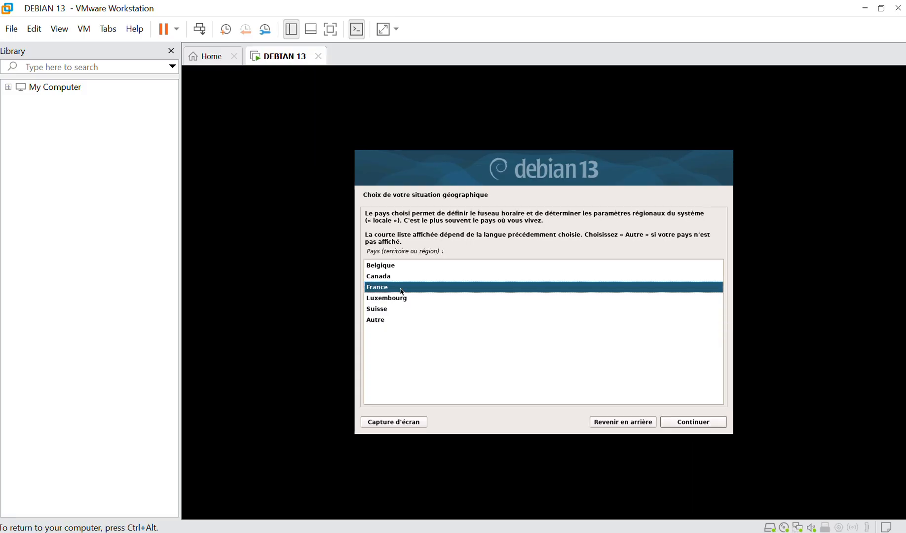
Set the location to Sénégal via Autre > Afrique.
{"action": "left_click", "coordinate": [380, 320]}
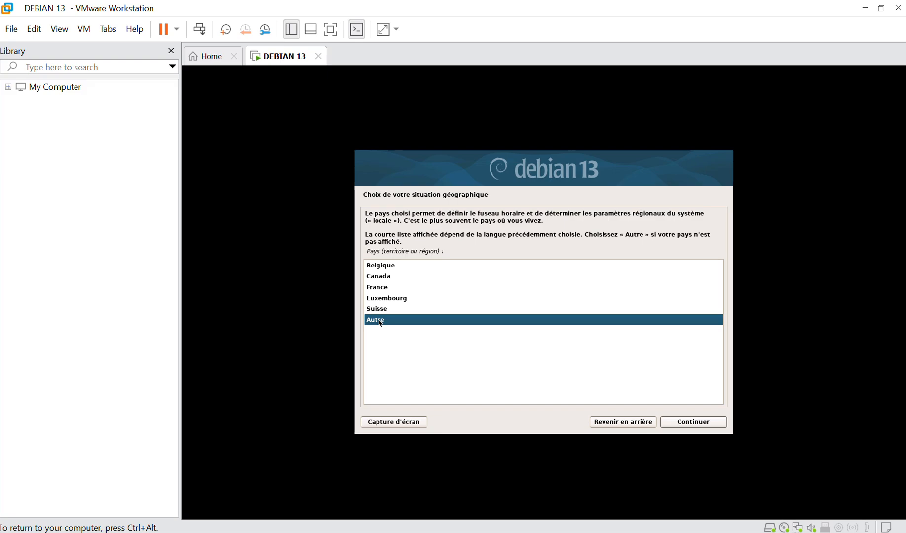
{"action": "left_click", "coordinate": [698, 423]}
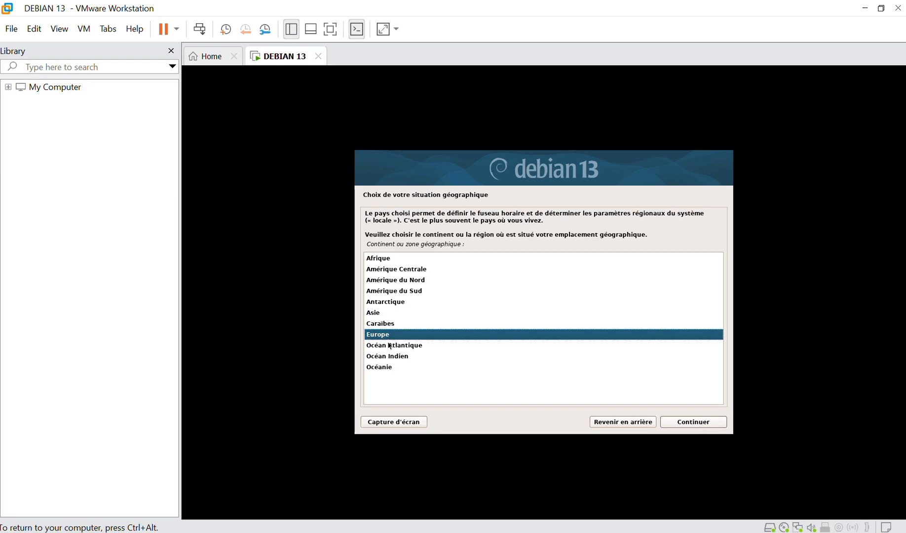
{"action": "left_click", "coordinate": [387, 258]}
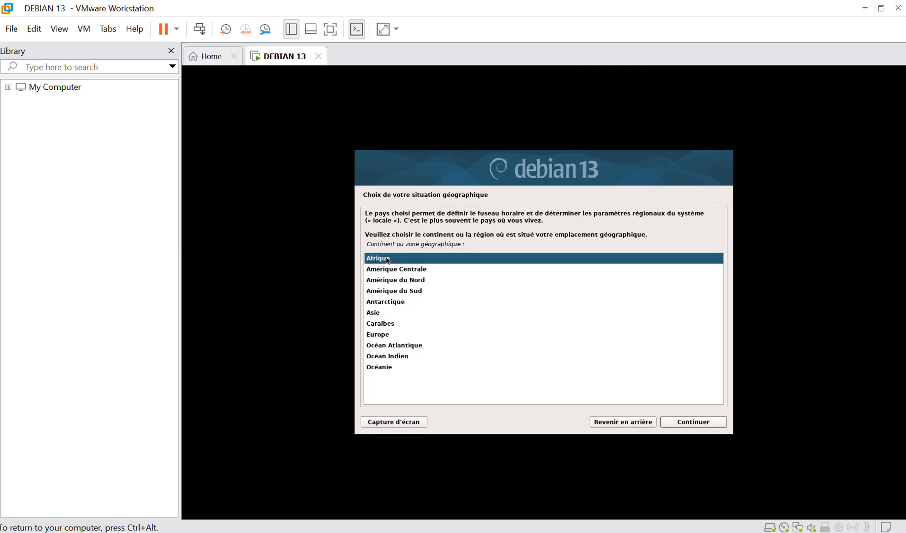
{"action": "left_click", "coordinate": [691, 425]}
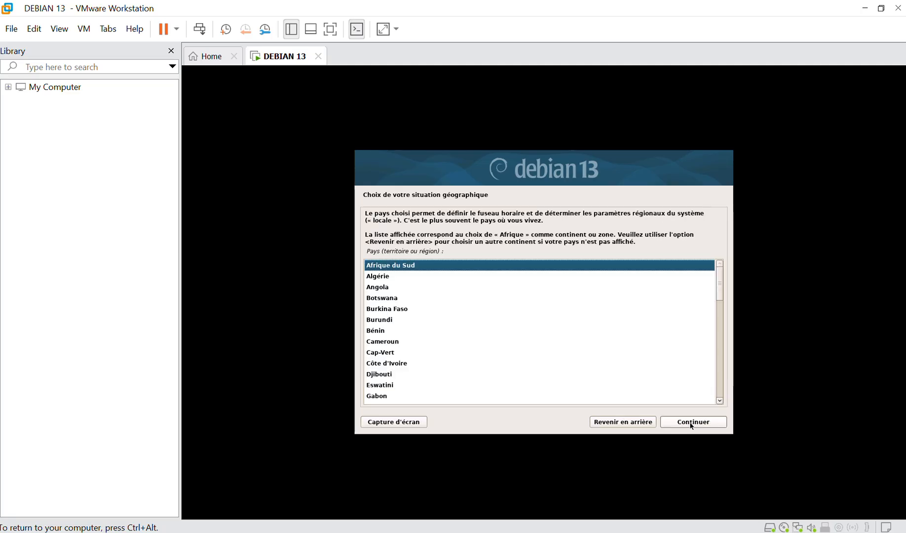
{"action": "left_click", "coordinate": [390, 345]}
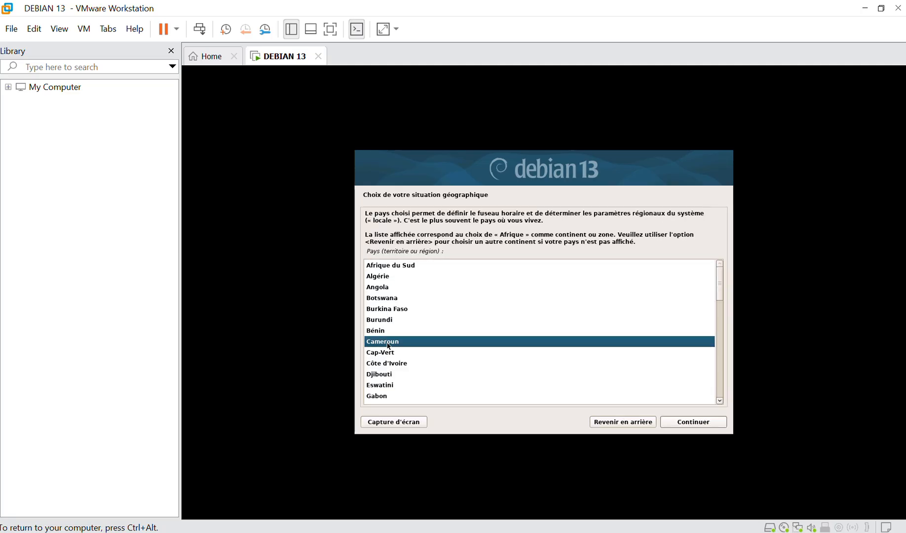
{"action": "type", "text": "s"}
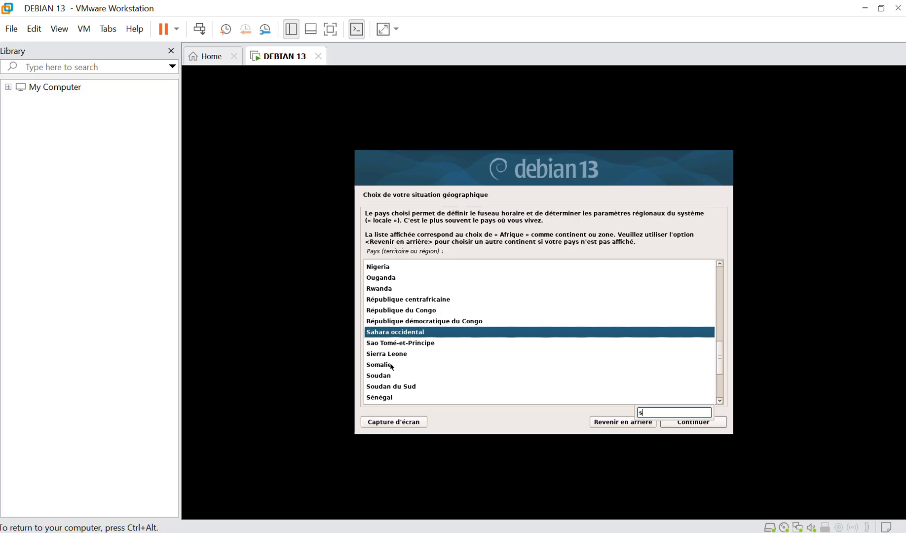
{"action": "left_click", "coordinate": [390, 399]}
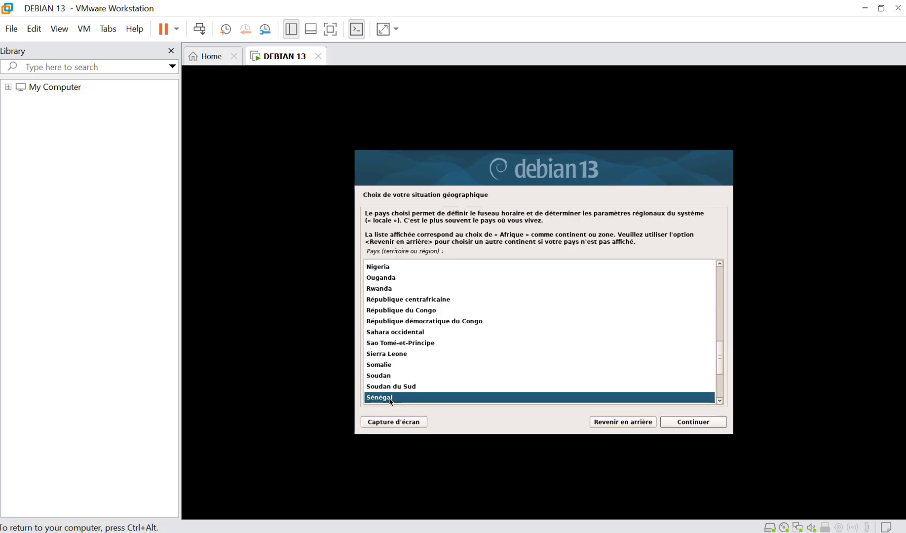
{"action": "left_click", "coordinate": [702, 428]}
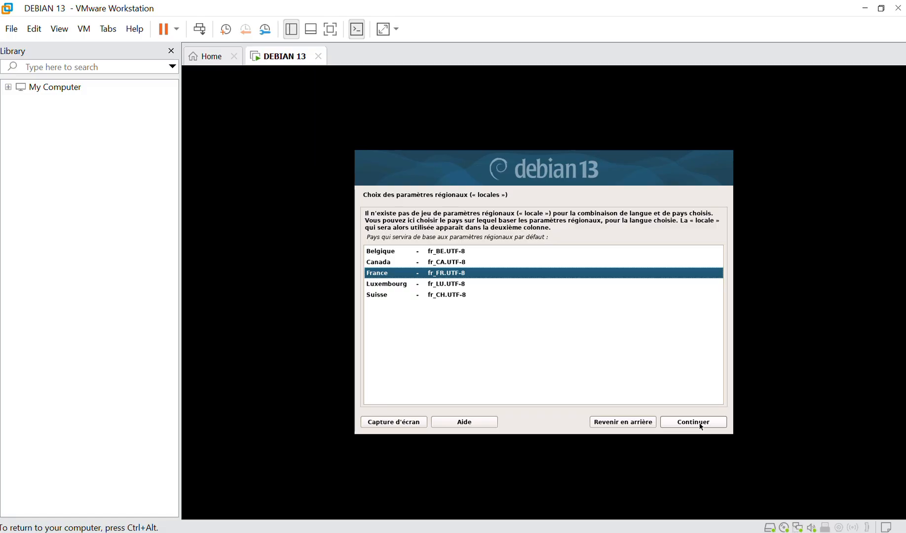
Accept the France fr_FR.UTF-8 locale and the Français keyboard layout while components load.
{"action": "left_click", "coordinate": [700, 425]}
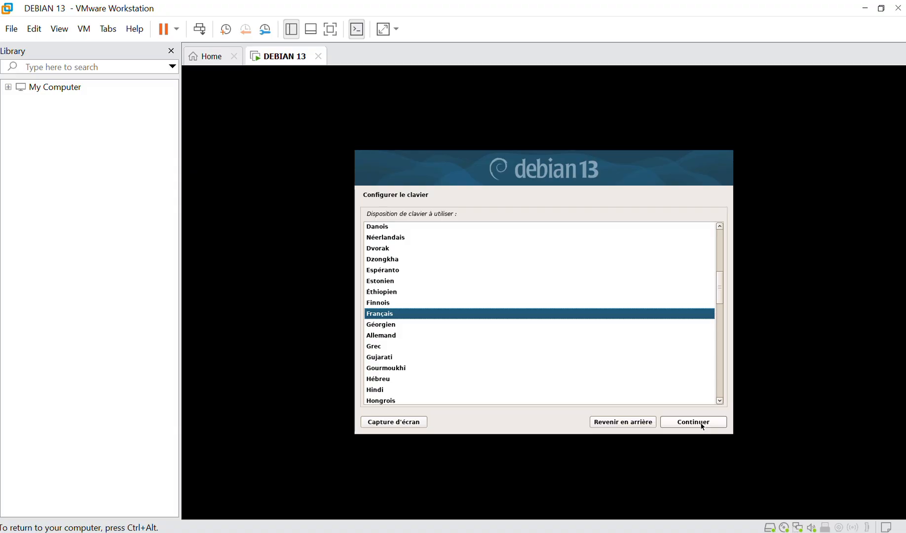
{"action": "left_click", "coordinate": [706, 425]}
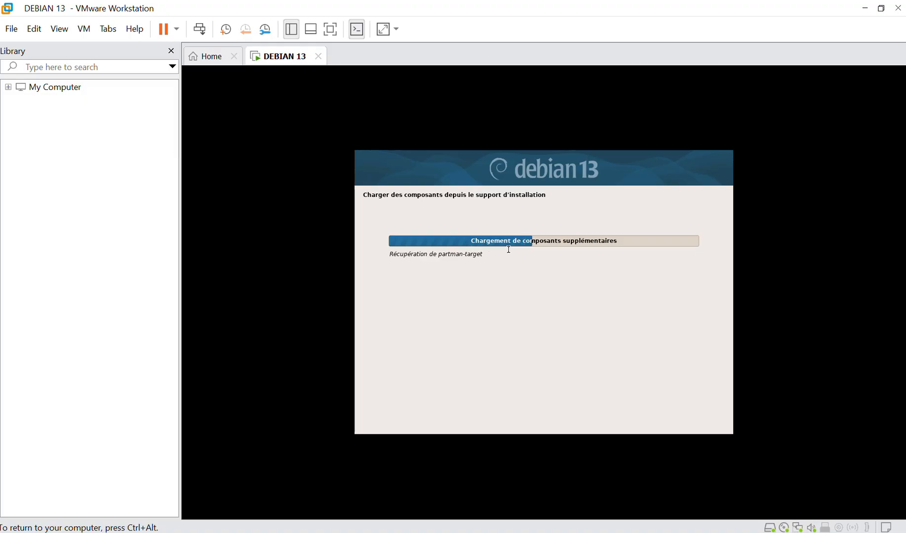
{"action": "key", "text": "ctrl+alt"}
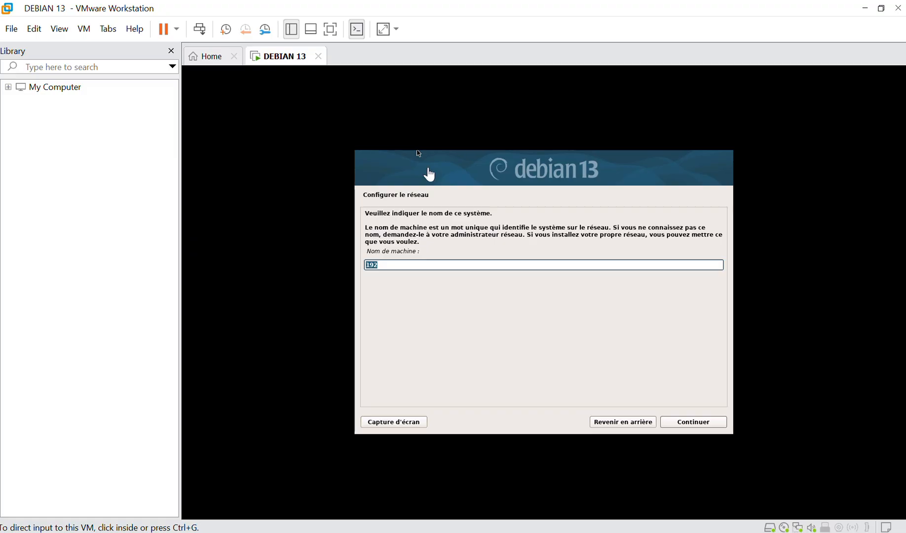
Set hostname debian-trixie, keep the default domain, and enter and confirm the root password.
{"action": "left_click", "coordinate": [414, 267]}
{"action": "type", "text": "d"}
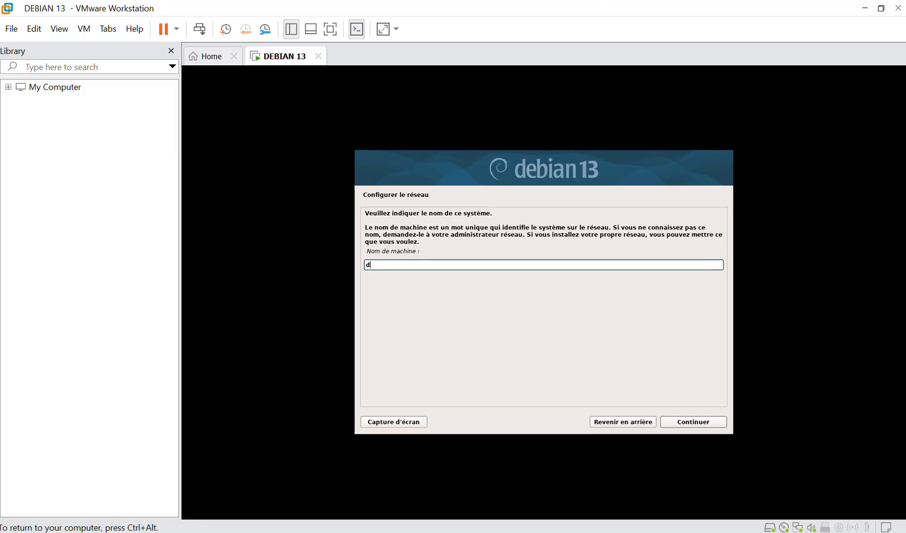
{"action": "type", "text": "ebian-trixie"}
{"action": "key", "text": "Return"}
{"action": "key", "text": "Return"}
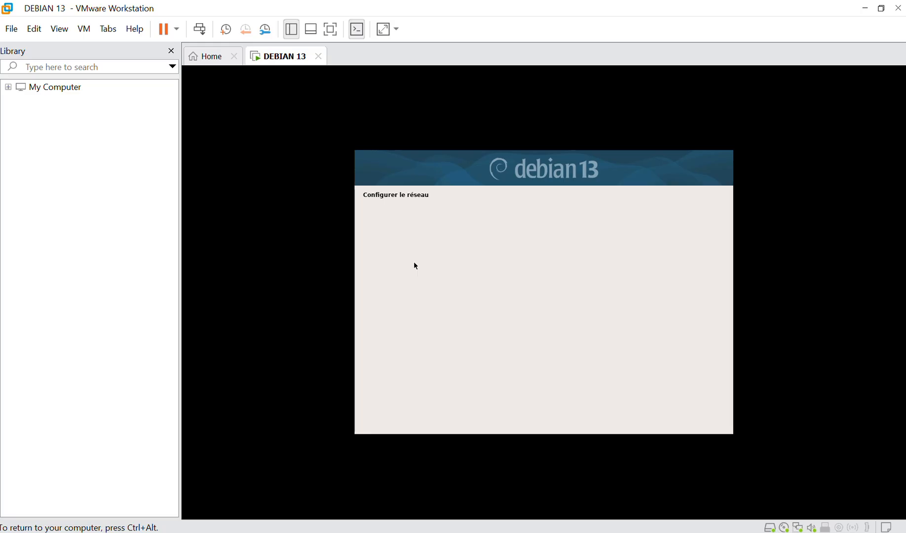
{"action": "type", "text": "******"}
{"action": "key", "text": "Tab"}
{"action": "key", "text": "Tab"}
{"action": "type", "text": "******"}
{"action": "key", "text": "Return"}
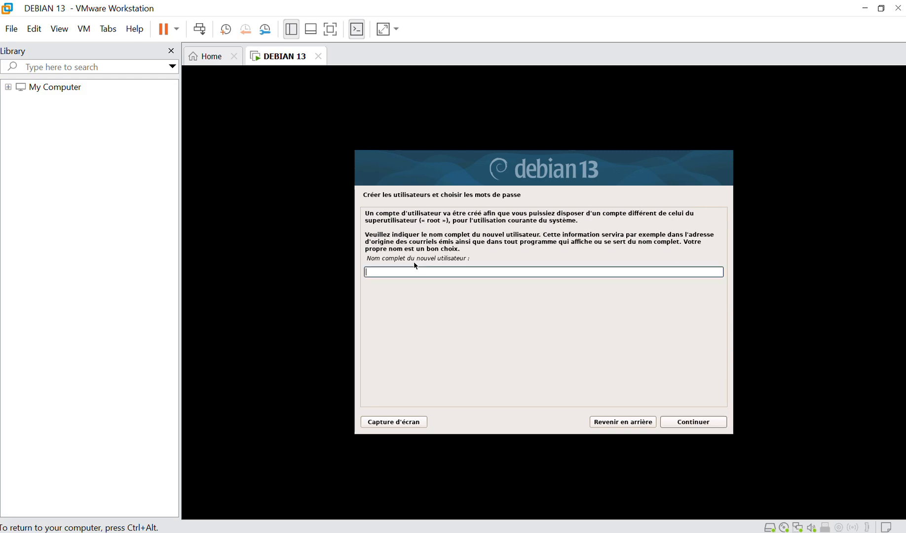
Enter the new user's full name, keep the suggested login, and set and confirm its password.
{"action": "type", "text": "baba"}
{"action": "key", "text": "Return"}
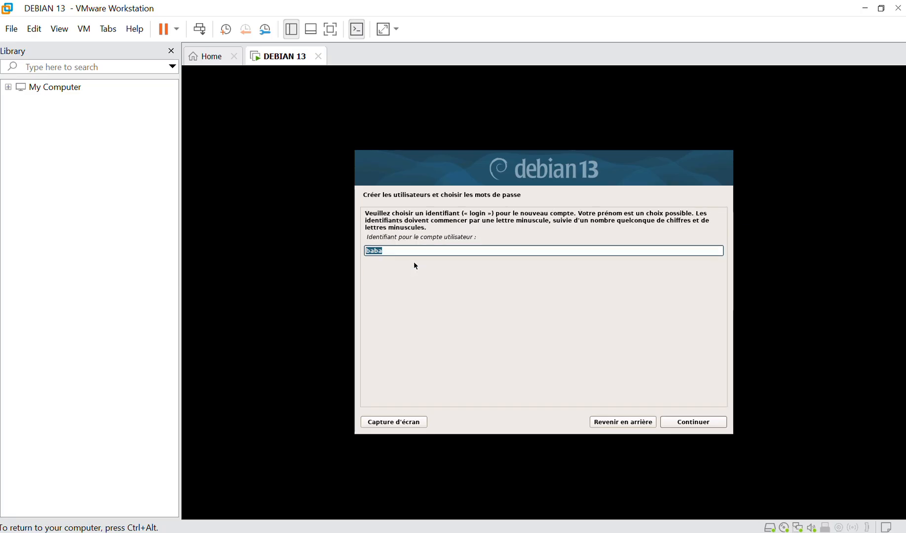
{"action": "key", "text": "Return"}
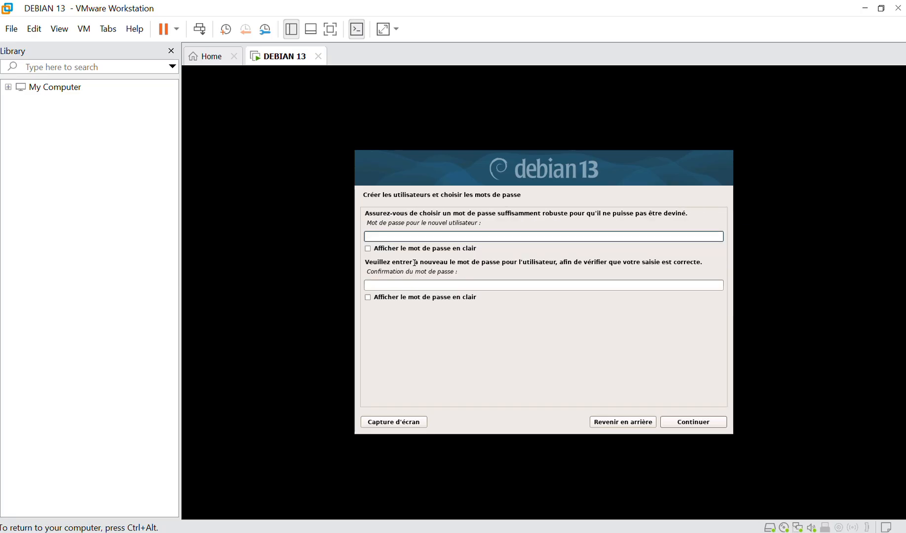
{"action": "type", "text": "******"}
{"action": "key", "text": "Tab"}
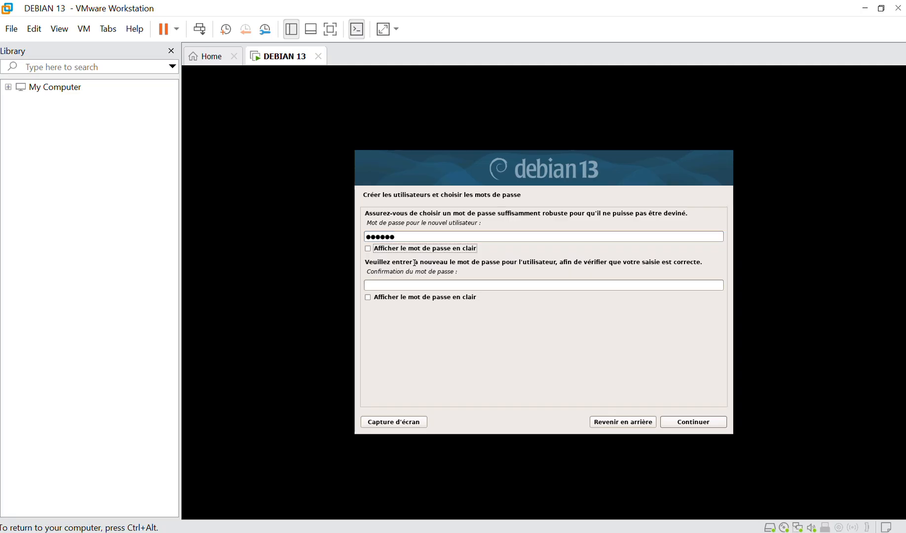
{"action": "key", "text": "Tab"}
{"action": "type", "text": "******"}
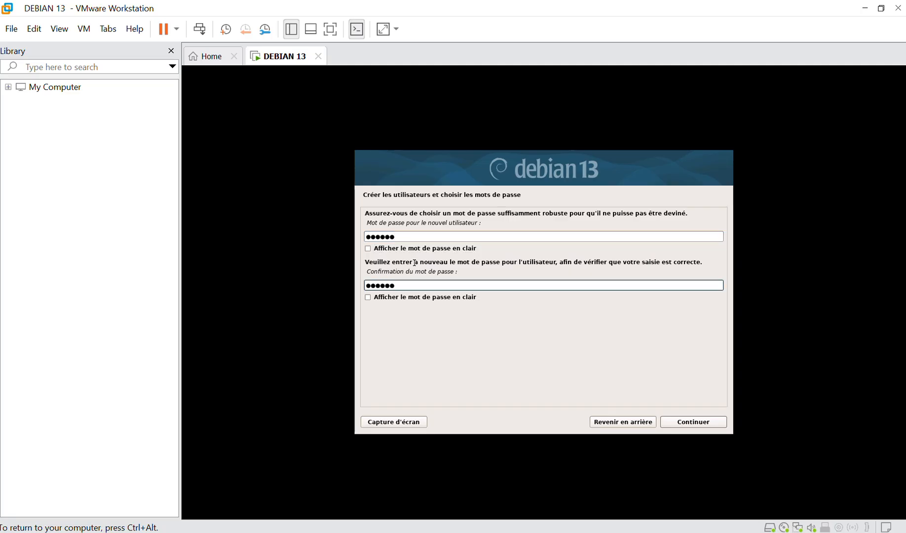
{"action": "key", "text": "Return"}
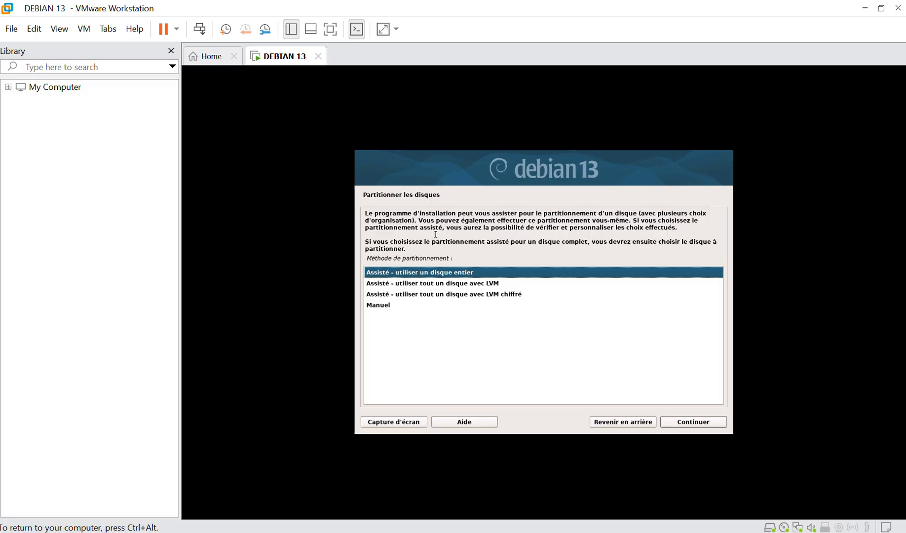
Use guided whole-disk LVM on the 32.2 GB sda with separate /home, /var, /tmp, using 31.2 GB.
{"action": "left_click", "coordinate": [471, 293]}
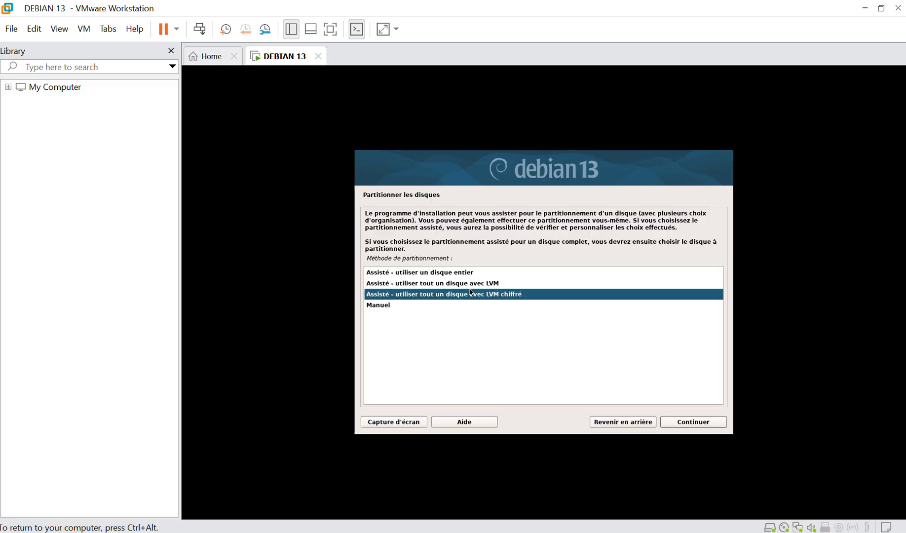
{"action": "left_click", "coordinate": [477, 284]}
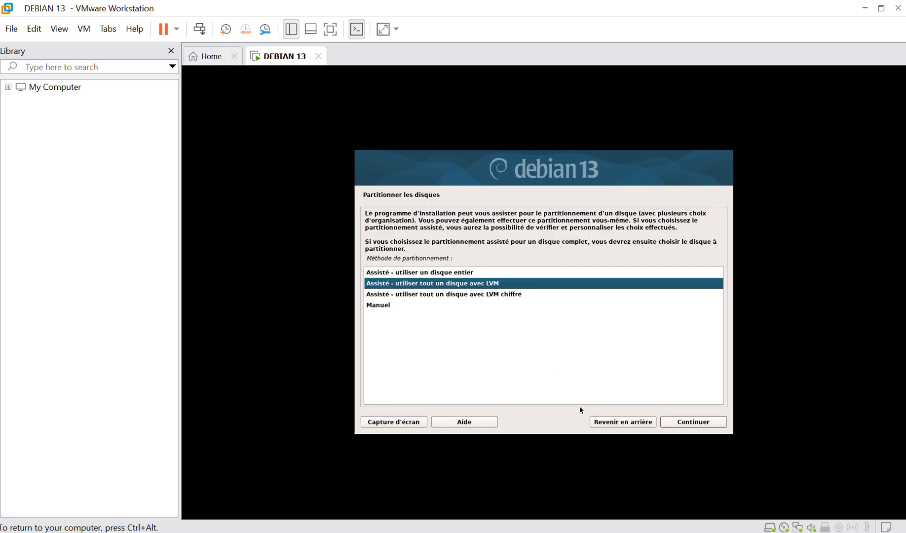
{"action": "left_click", "coordinate": [673, 424]}
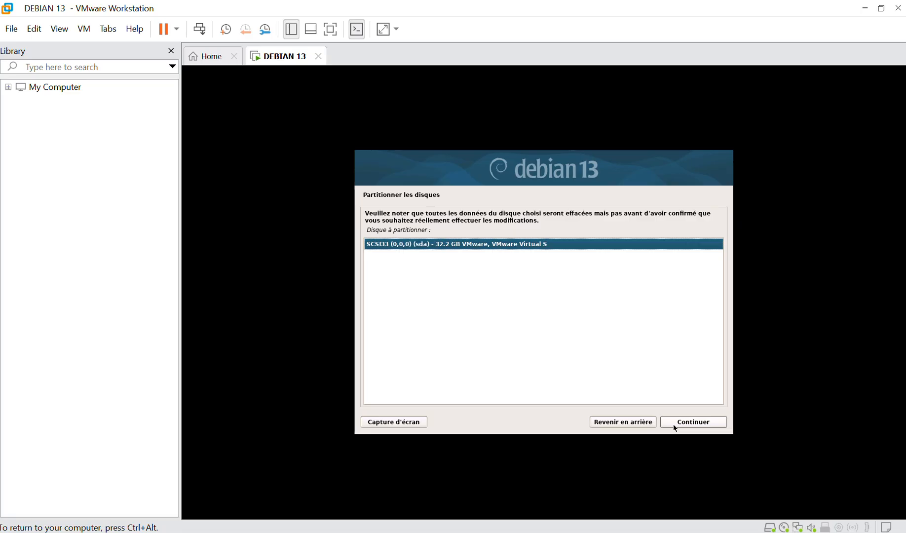
{"action": "left_click", "coordinate": [700, 423]}
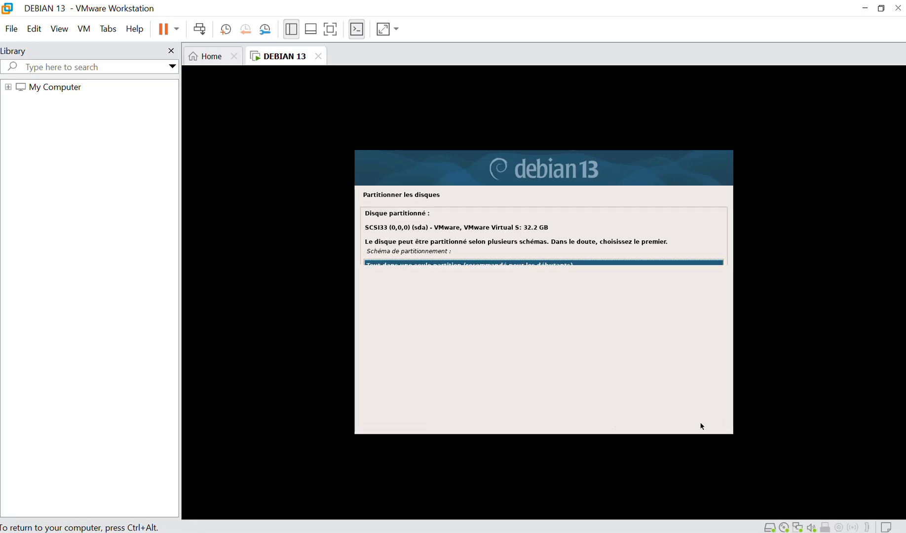
{"action": "left_click", "coordinate": [465, 288]}
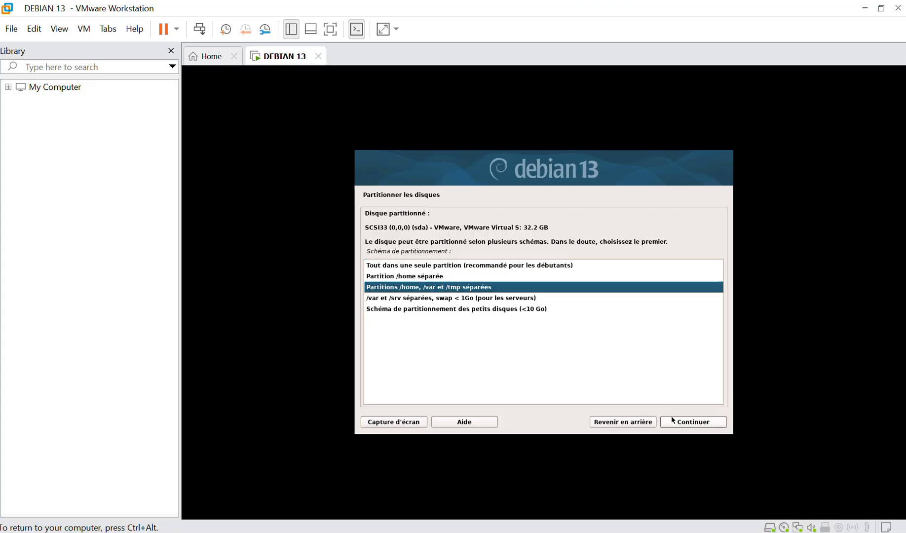
{"action": "left_click", "coordinate": [693, 422]}
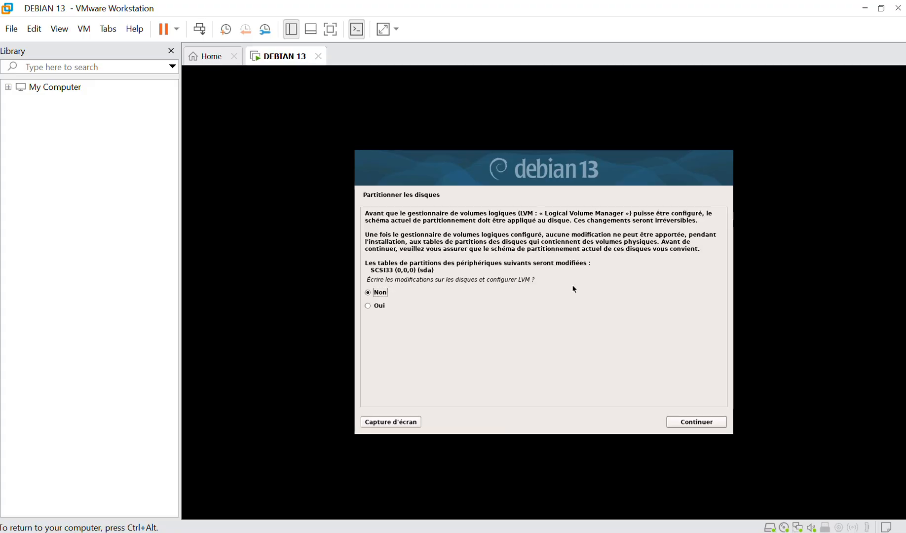
{"action": "left_click", "coordinate": [382, 306]}
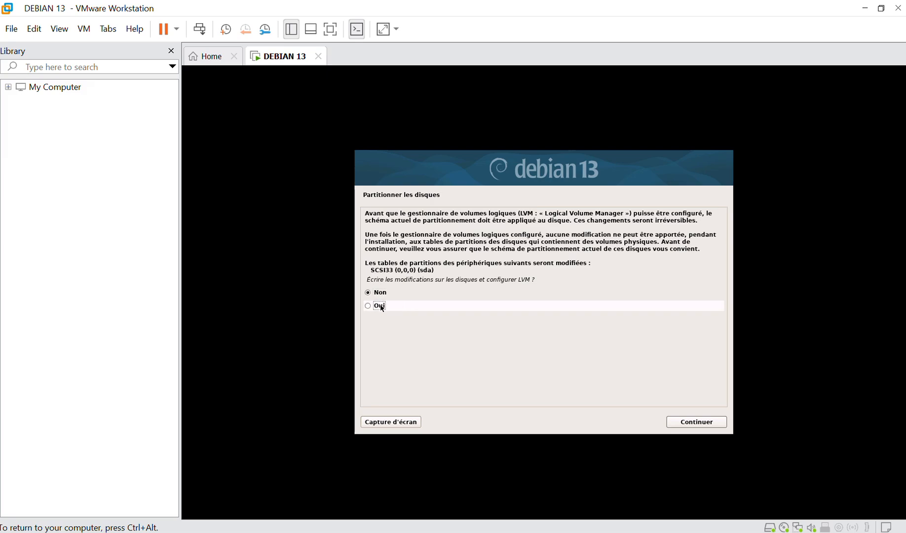
{"action": "left_click", "coordinate": [694, 427]}
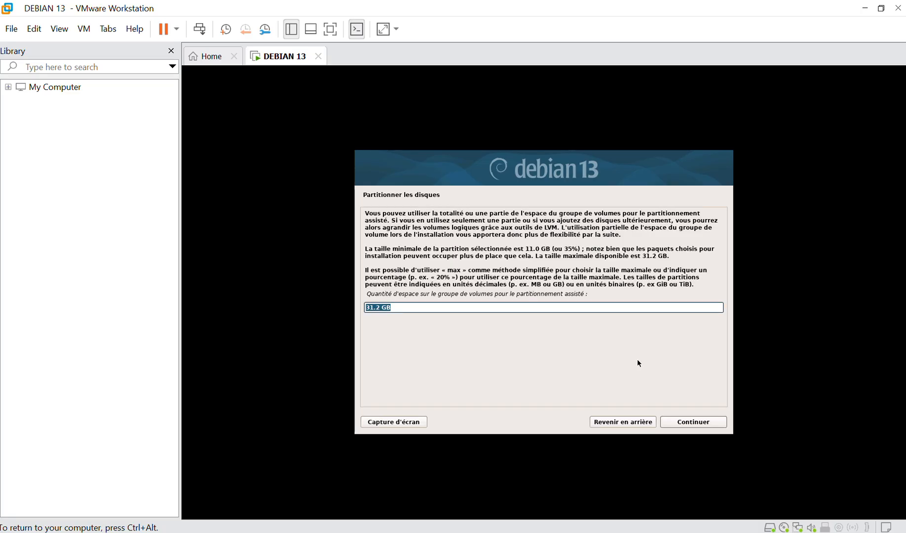
{"action": "left_click", "coordinate": [694, 426]}
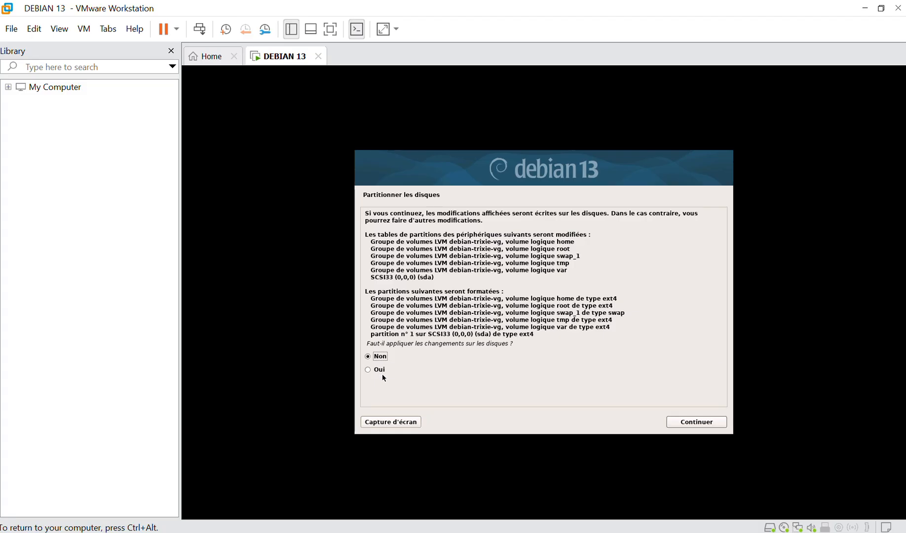
Confirm writing the partition changes to disk and let the base system install.
{"action": "left_click", "coordinate": [687, 423]}
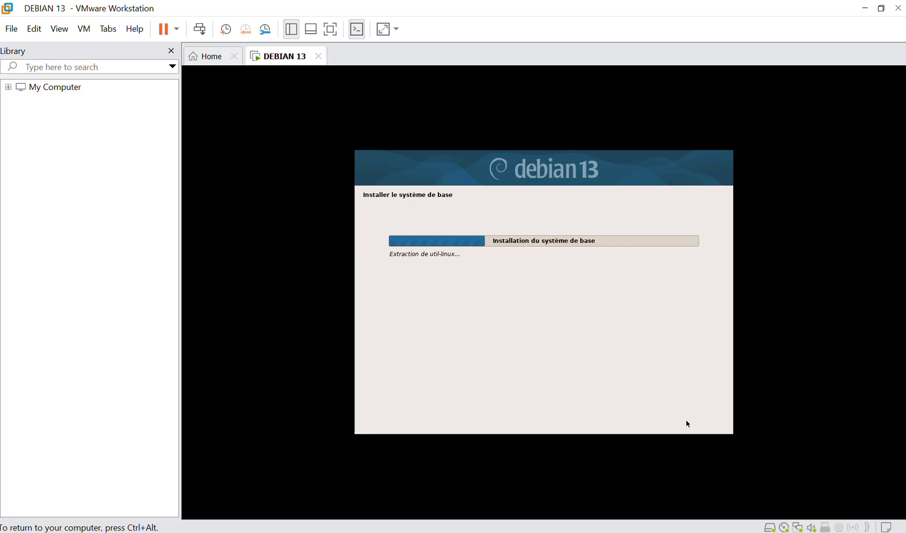
{"action": "key", "text": "ctrl+alt"}
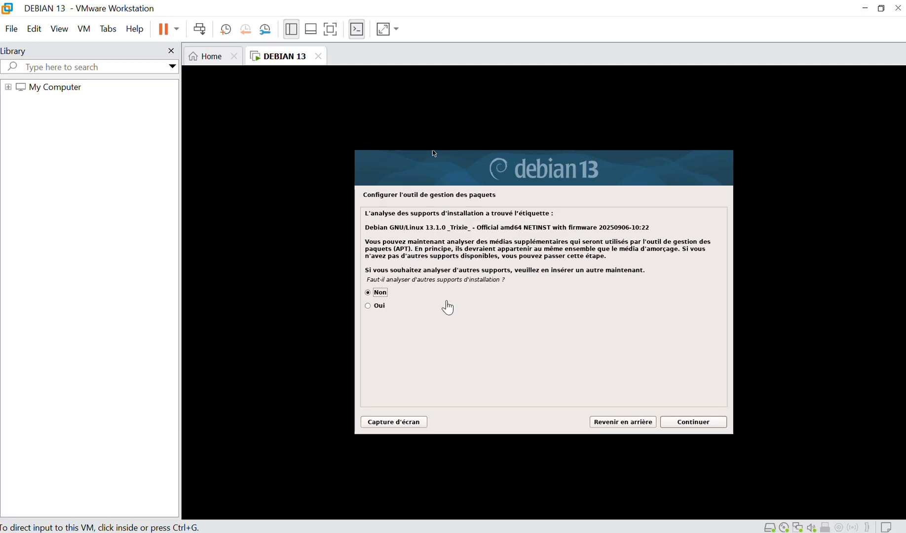
Skip extra media, keep the mirror country and deb.debian.org, and leave the HTTP proxy empty.
{"action": "left_click", "coordinate": [692, 422]}
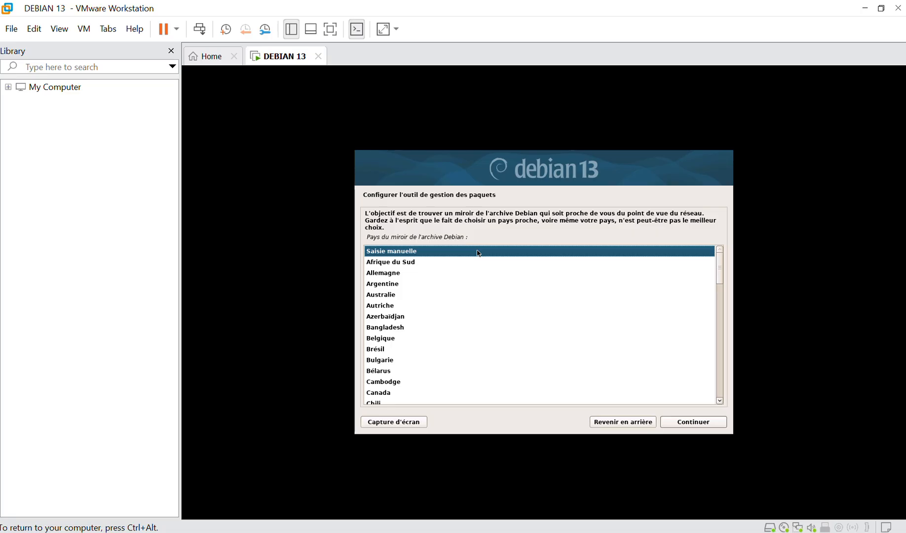
{"action": "left_click", "coordinate": [690, 423]}
{"action": "left_click", "coordinate": [690, 424]}
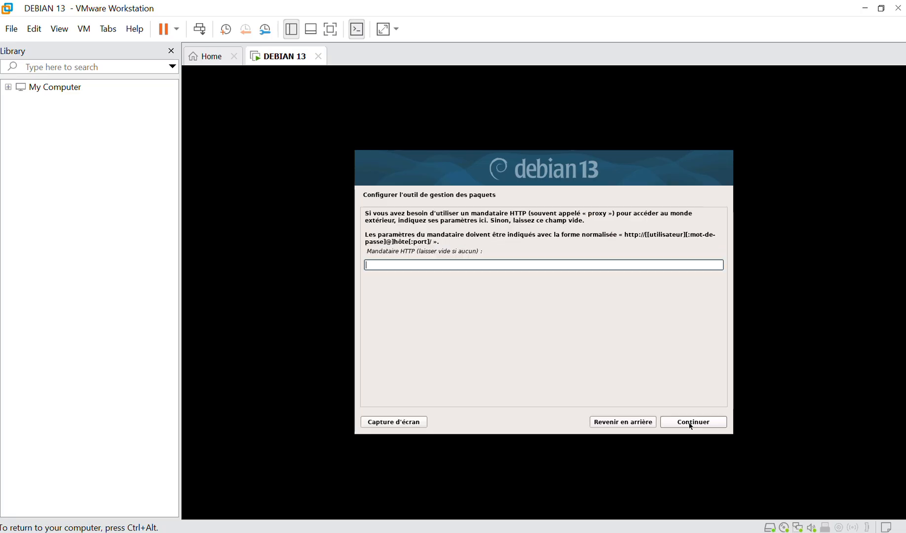
{"action": "left_click", "coordinate": [691, 424]}
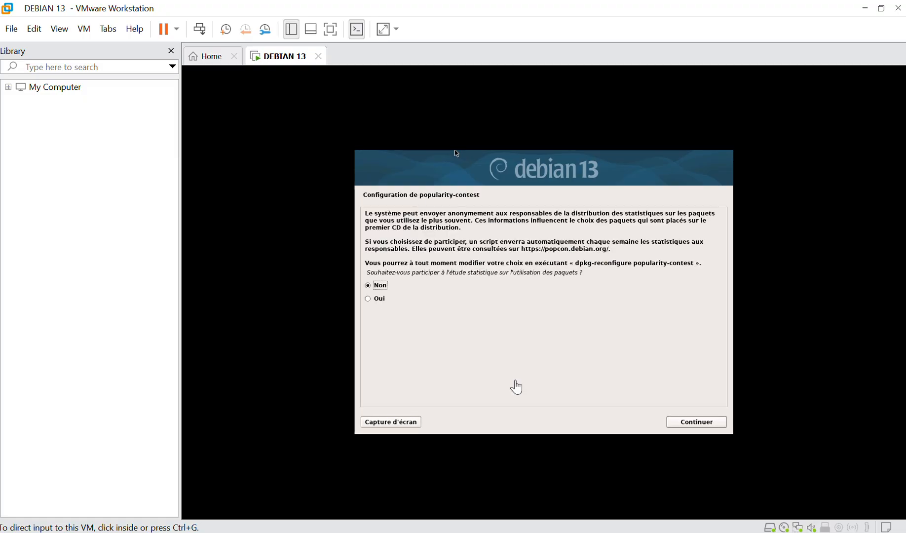
Answer Non to popularity-contest, swap GNOME for KDE Plasma, and start the software installation.
{"action": "left_click", "coordinate": [698, 423]}
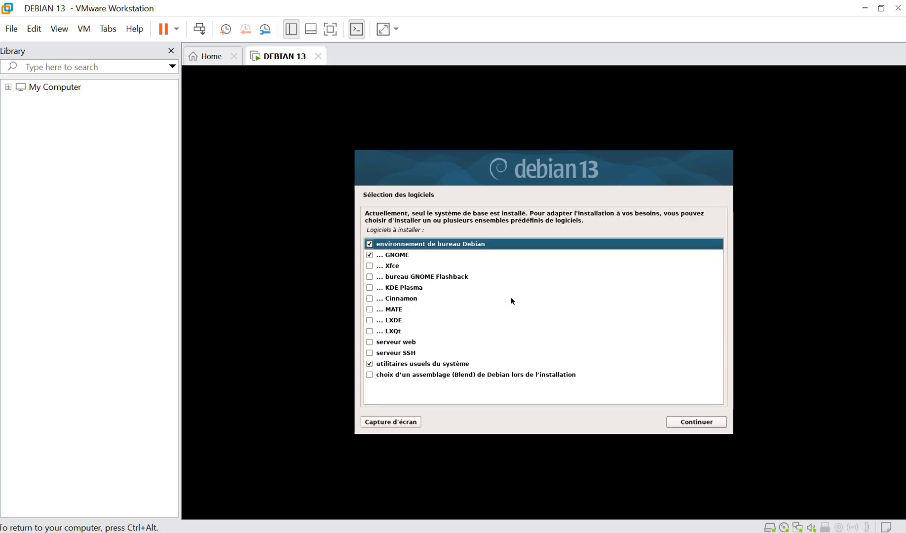
{"action": "left_click", "coordinate": [370, 255]}
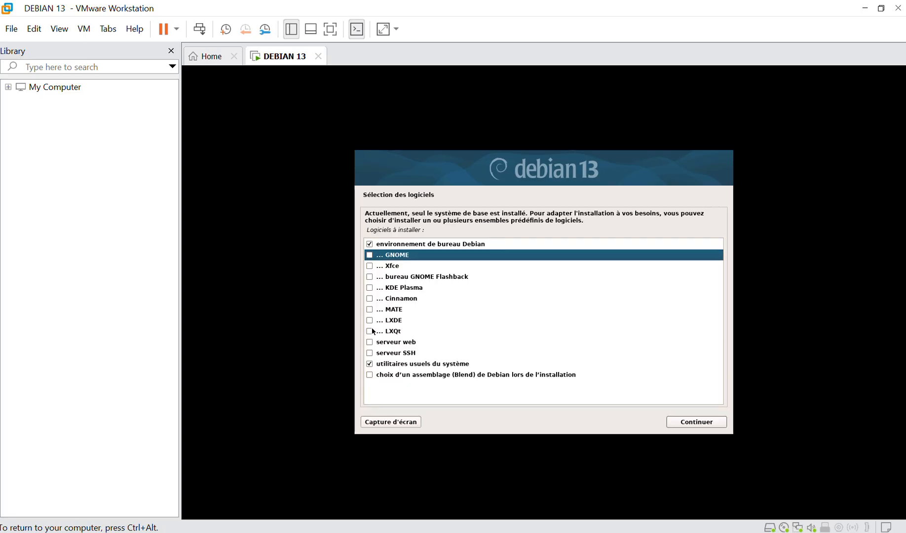
{"action": "left_click", "coordinate": [369, 288]}
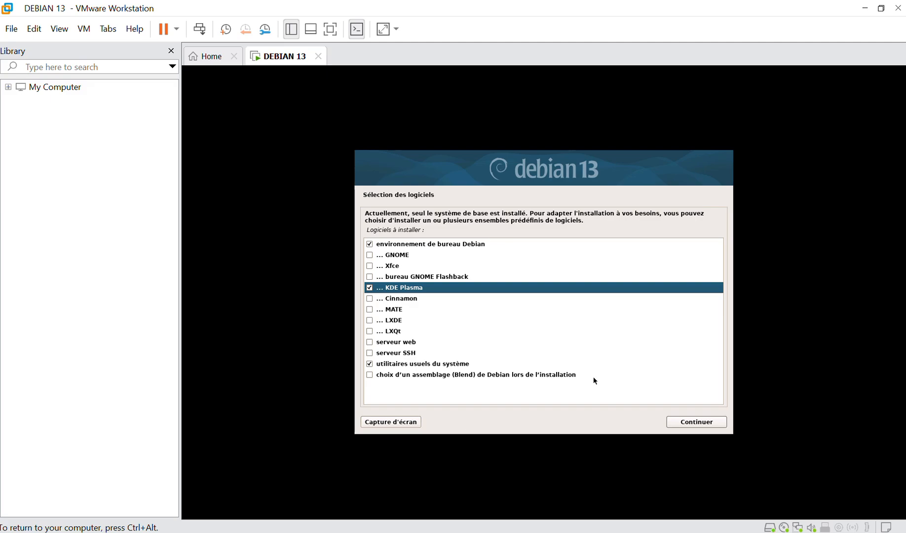
{"action": "left_click", "coordinate": [698, 423]}
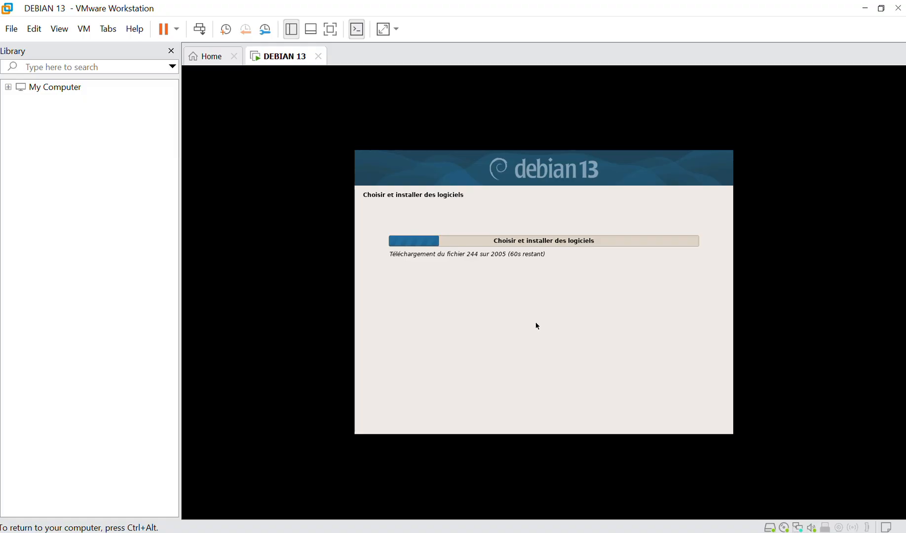
Wait out 'Choisir et installer des logiciels' while moving input capture between VM and host.
{"action": "key", "text": "ctrl+alt"}
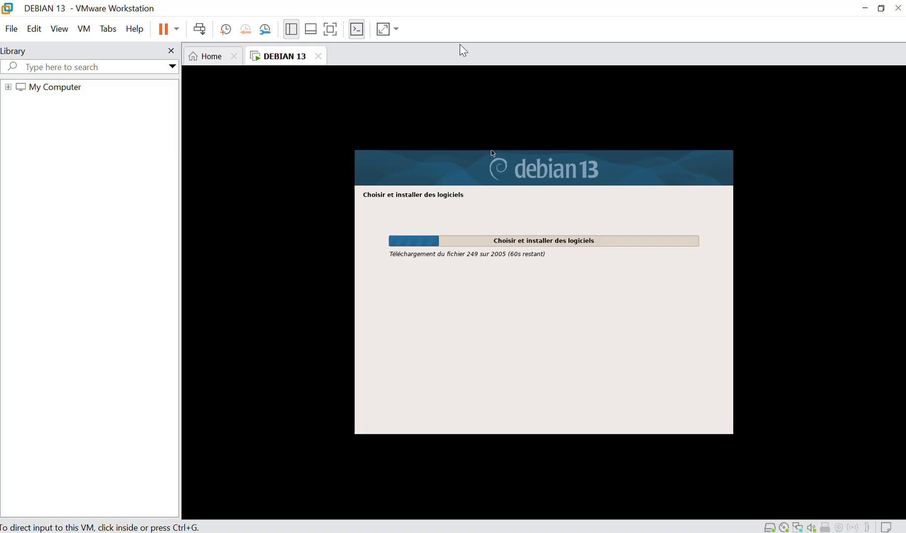
{"action": "left_click", "coordinate": [504, 222]}
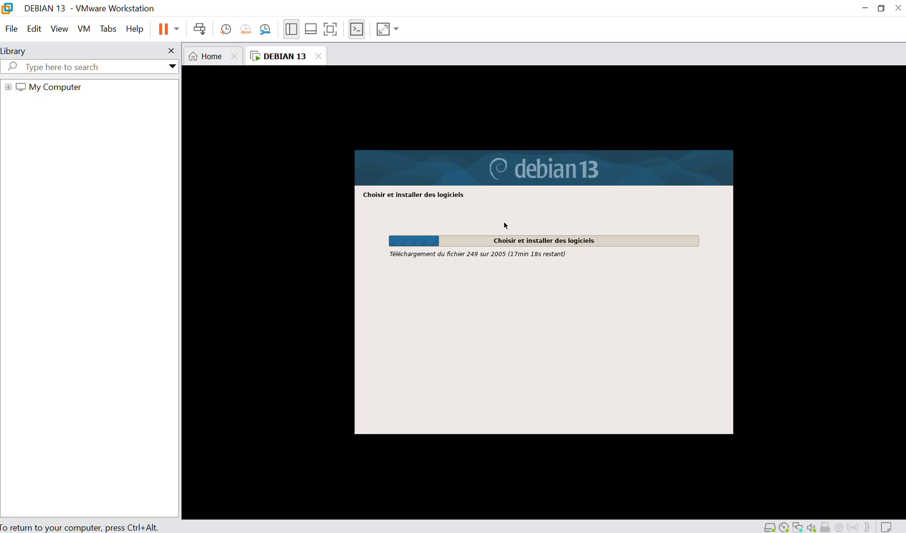
{"action": "key", "text": "ctrl+alt"}
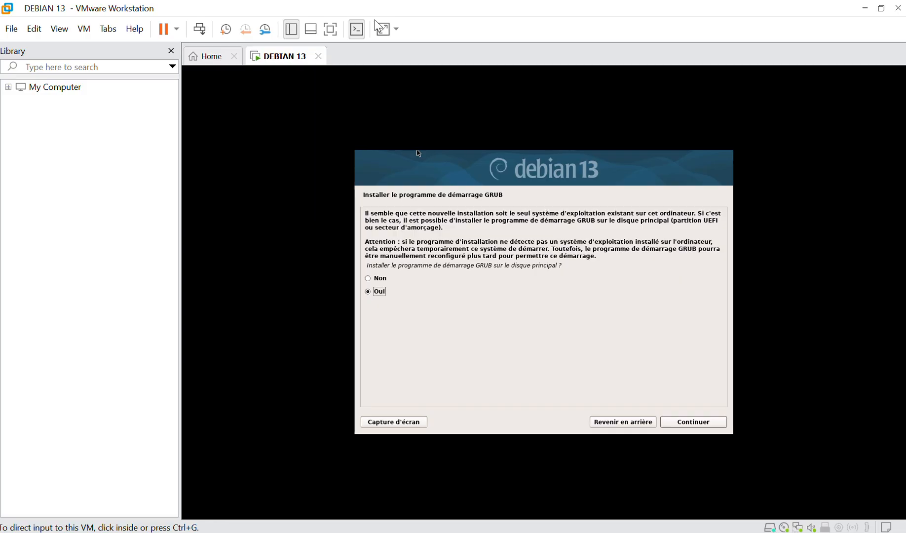
Install GRUB on /dev/sda and wait for 'Installation terminée'.
{"action": "left_click", "coordinate": [716, 427]}
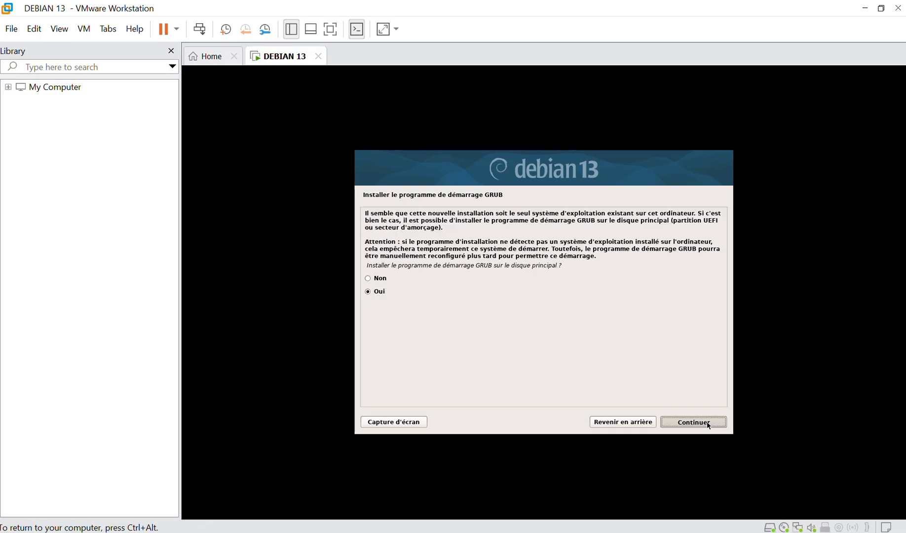
{"action": "left_click", "coordinate": [707, 423]}
{"action": "left_click", "coordinate": [373, 271]}
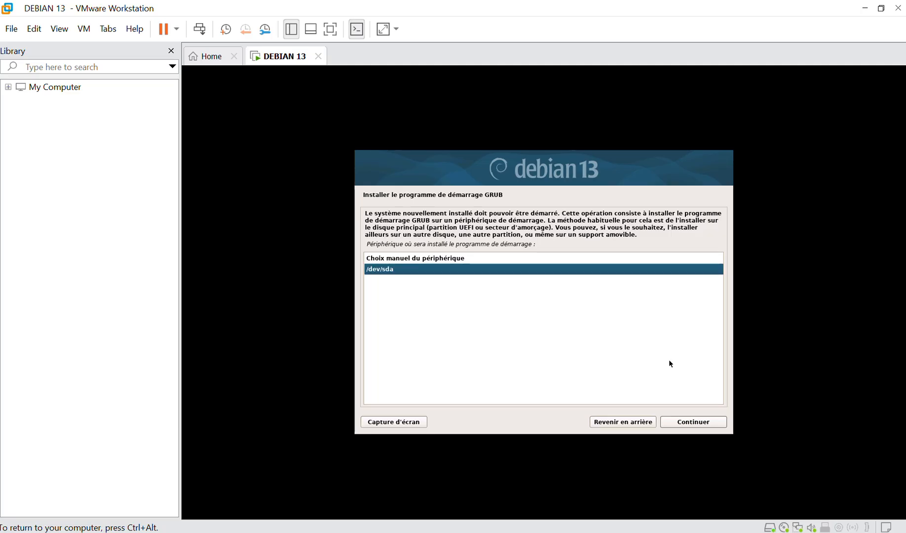
{"action": "left_click", "coordinate": [702, 423]}
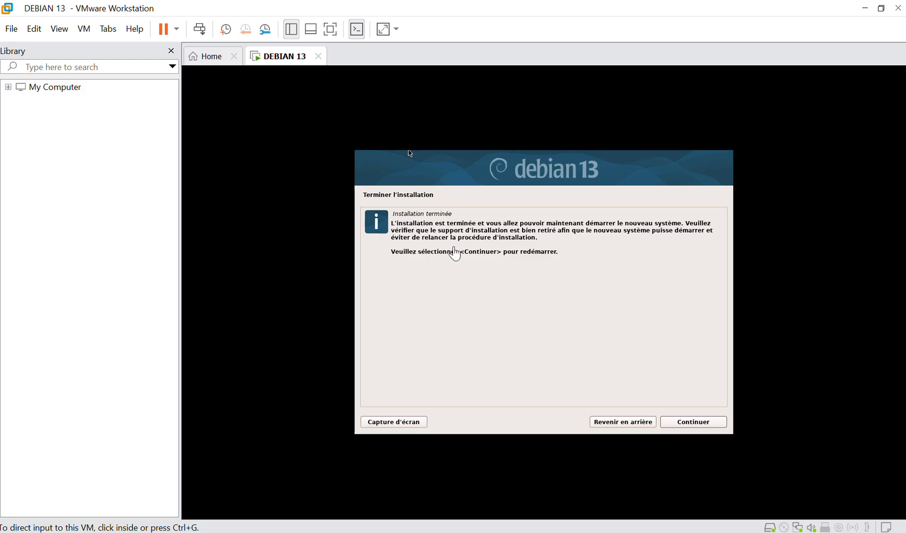
{"action": "left_click", "coordinate": [685, 424]}
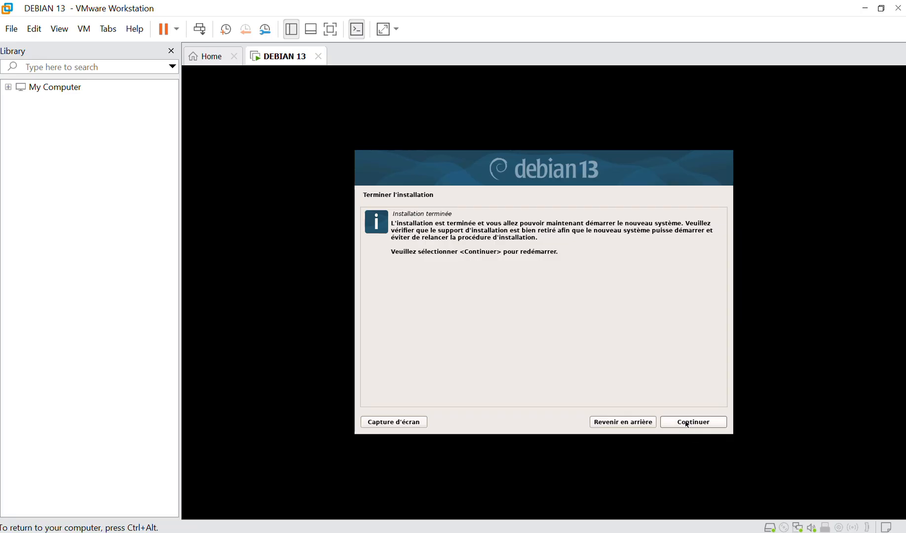
Finish the installation, reboot, and boot Debian GNU/Linux straight from the GRUB menu.
{"action": "left_click", "coordinate": [686, 423]}
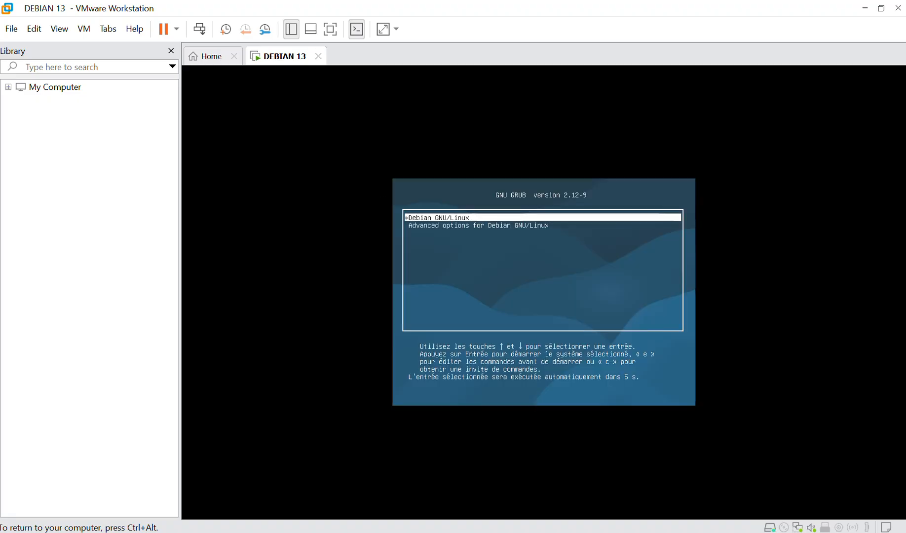
{"action": "key", "text": "Return"}
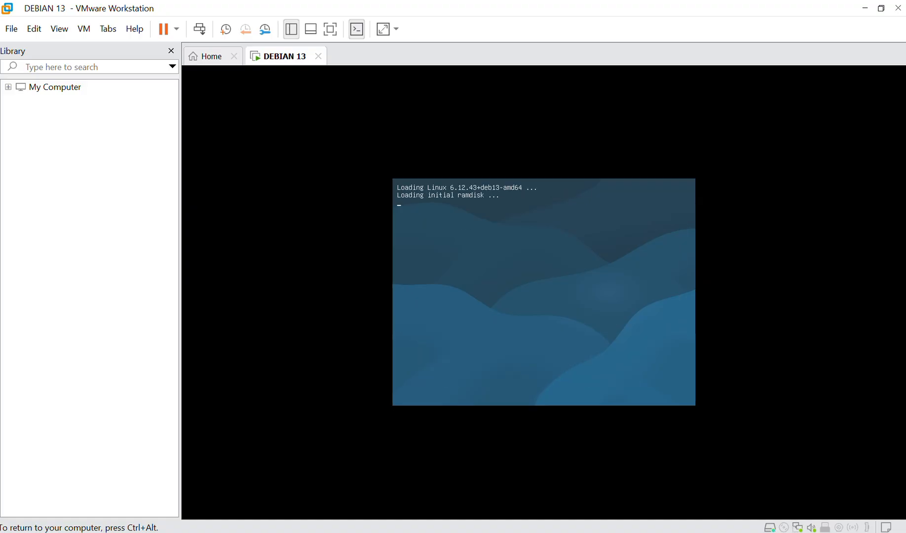
{"action": "key", "text": "ctrl+alt"}
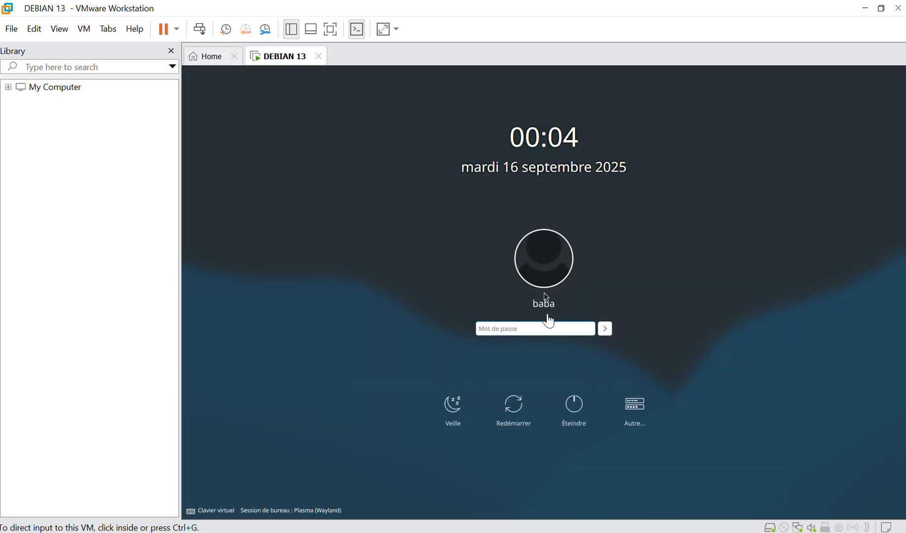
Enter the user's password in the Mot de passe field and dismiss the Outlook notification.
{"action": "left_click", "coordinate": [539, 331]}
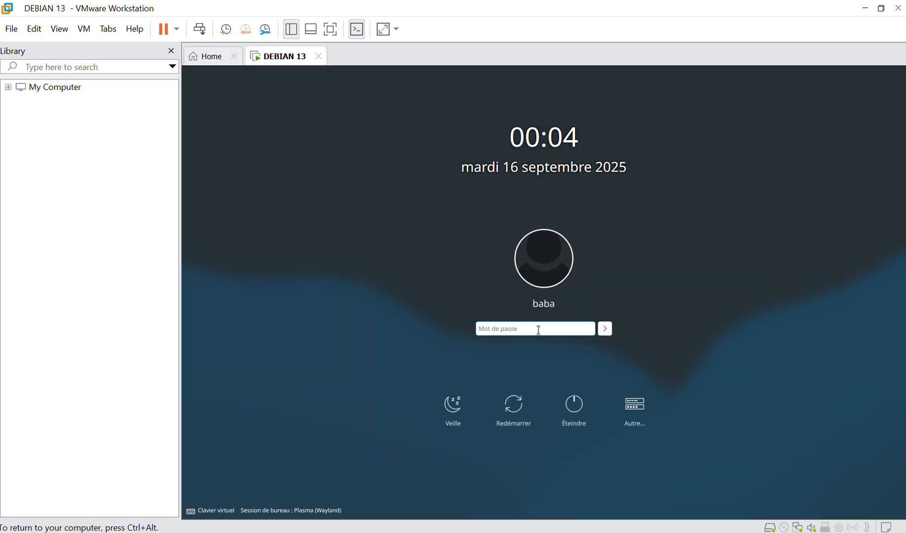
{"action": "key", "text": "Return"}
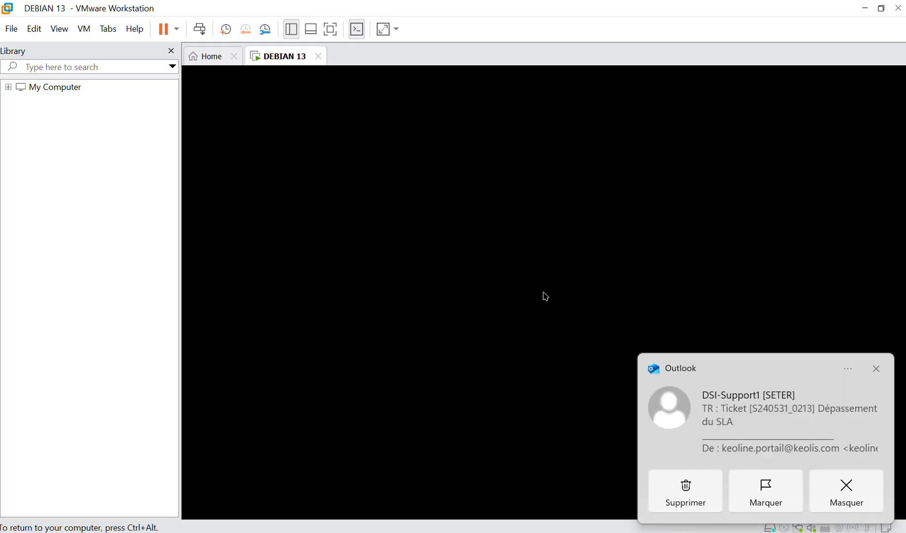
{"action": "left_click", "coordinate": [875, 369]}
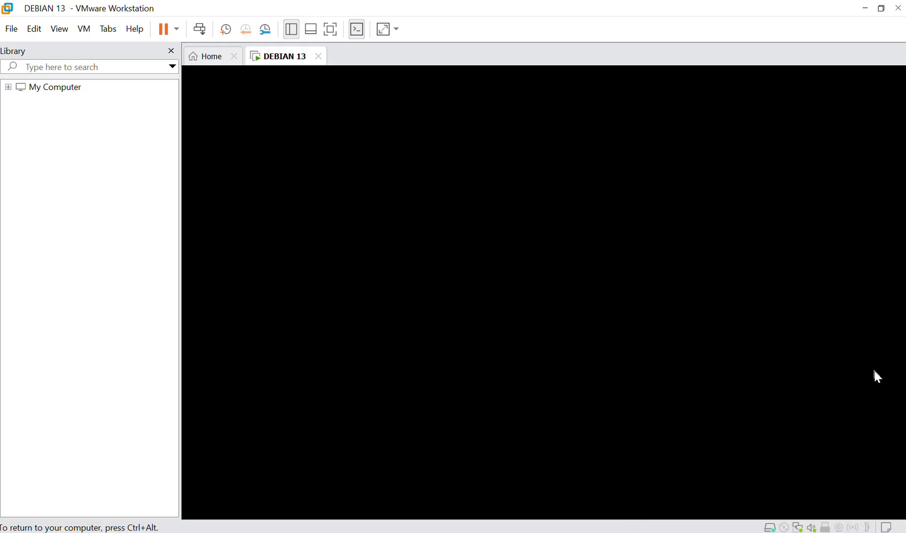